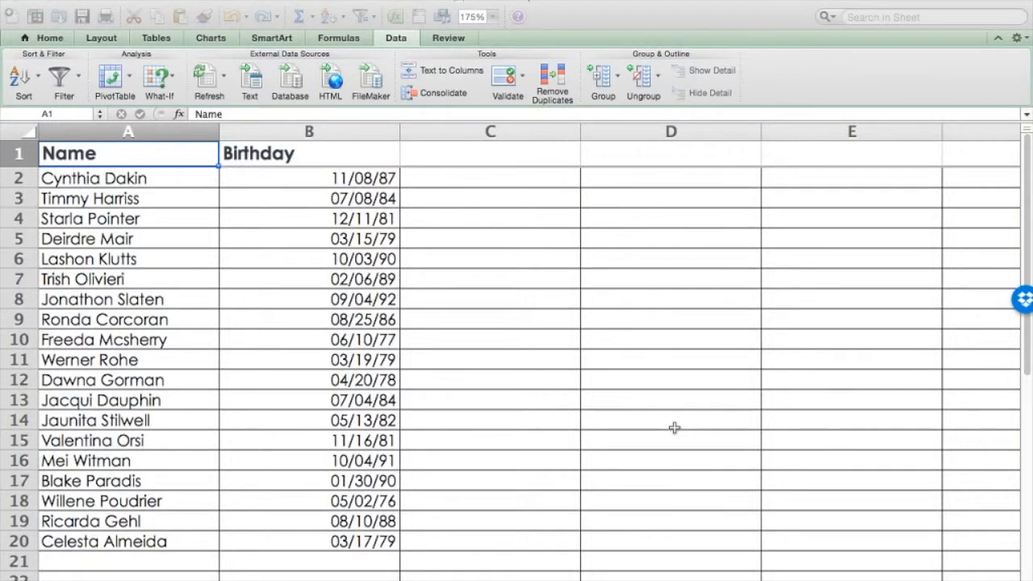
{"action": "left_click", "coordinate": [182, 133]}
{"action": "left_click", "coordinate": [275, 134]}
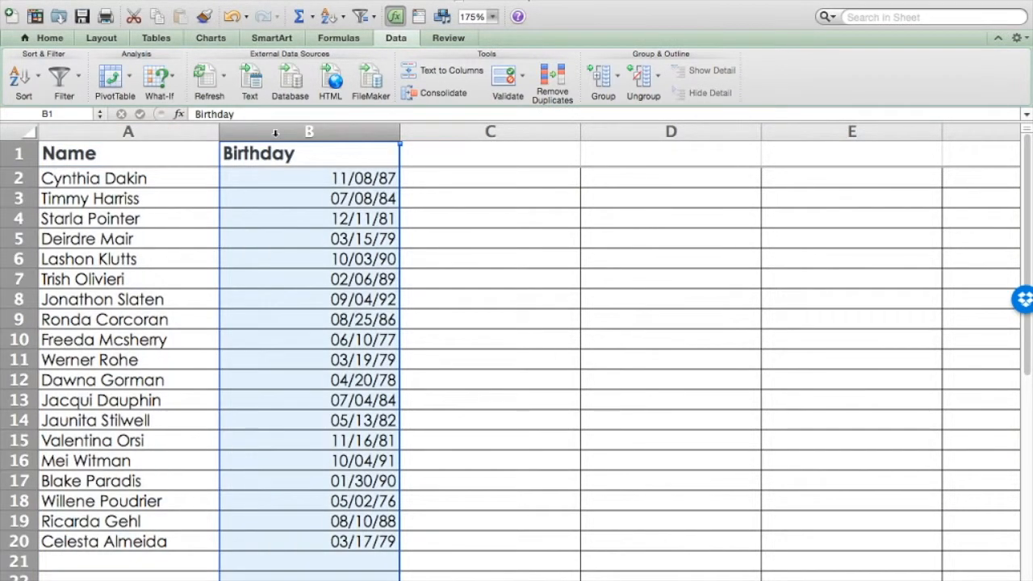
{"action": "left_click", "coordinate": [423, 185]}
{"action": "left_click", "coordinate": [339, 129]}
{"action": "left_click", "coordinate": [298, 184]}
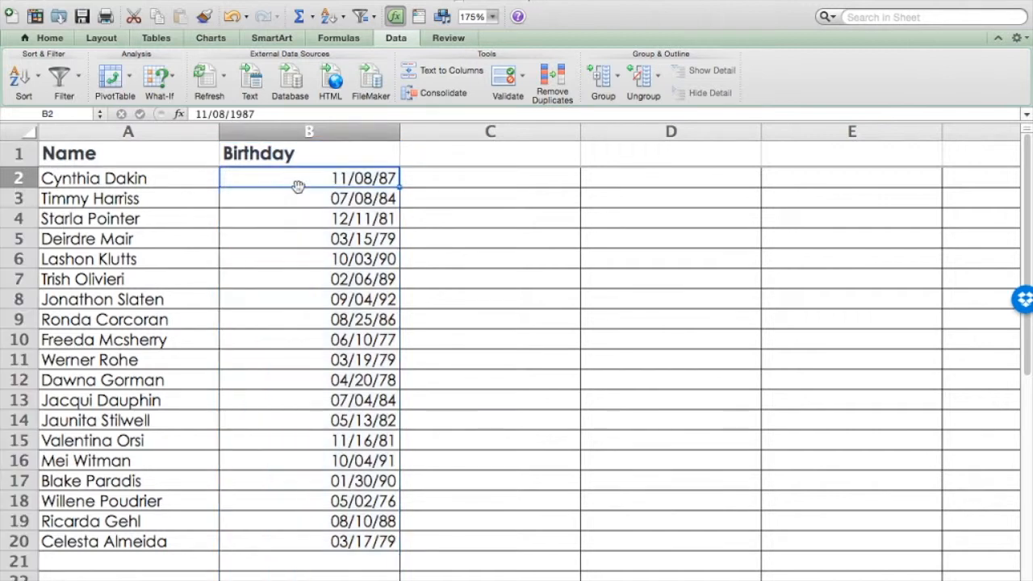
Split the Birthday column with Text to Columns as delimited data, using only a slash as the delimiter and General format
{"action": "left_click", "coordinate": [301, 130]}
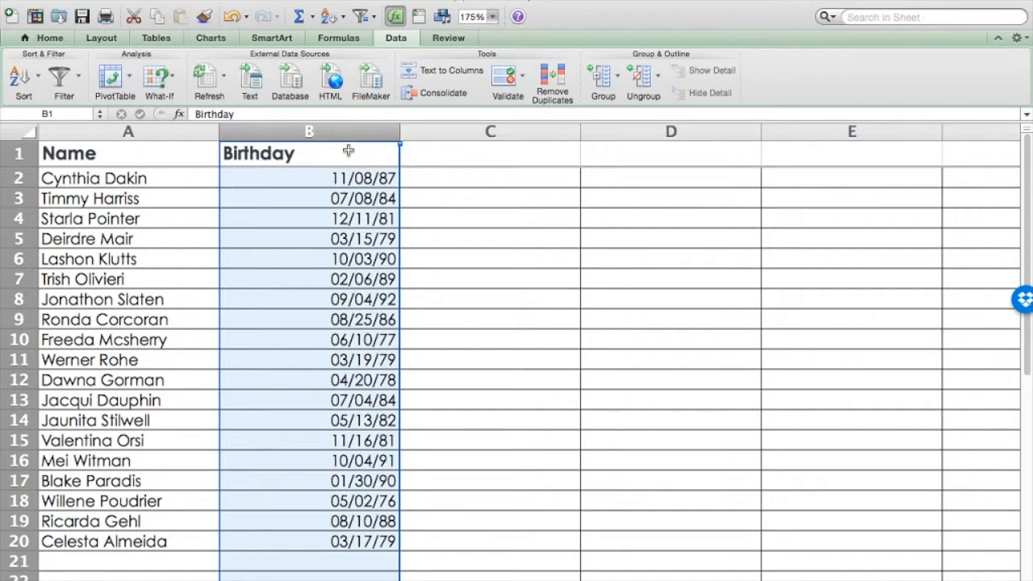
{"action": "left_click", "coordinate": [448, 74]}
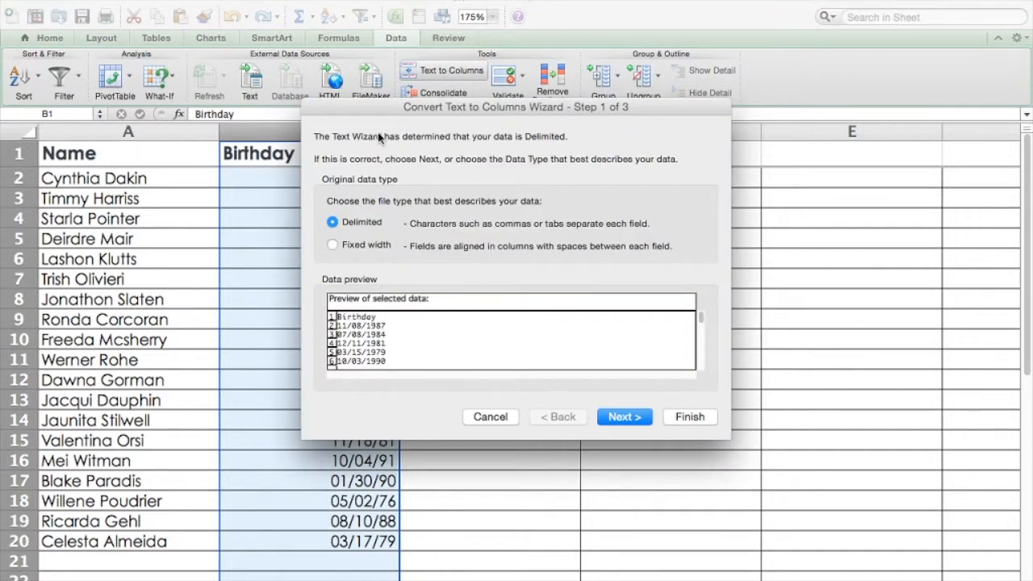
{"action": "left_click_drag", "start_coordinate": [380, 110], "coordinate": [488, 107]}
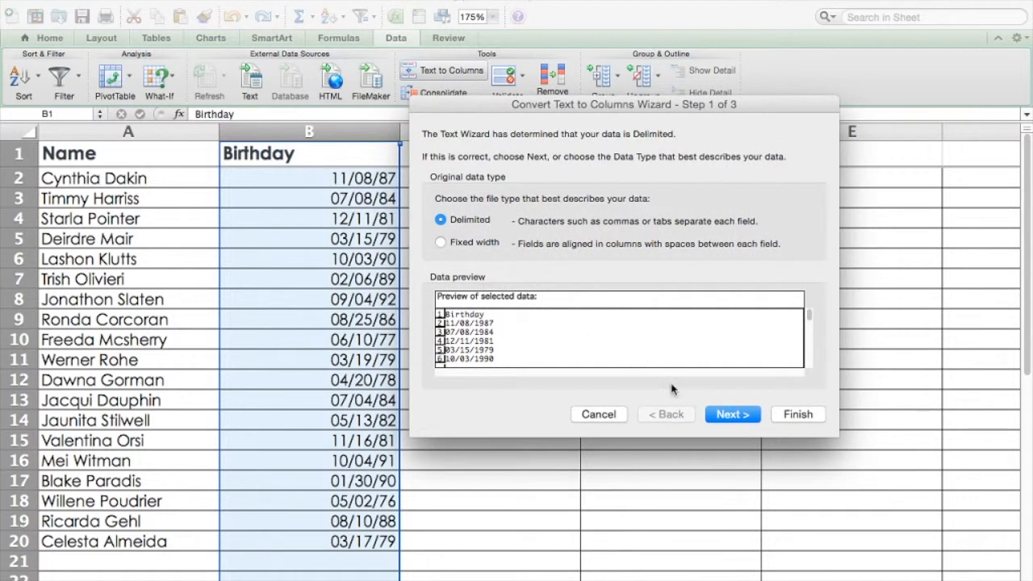
{"action": "left_click", "coordinate": [728, 416]}
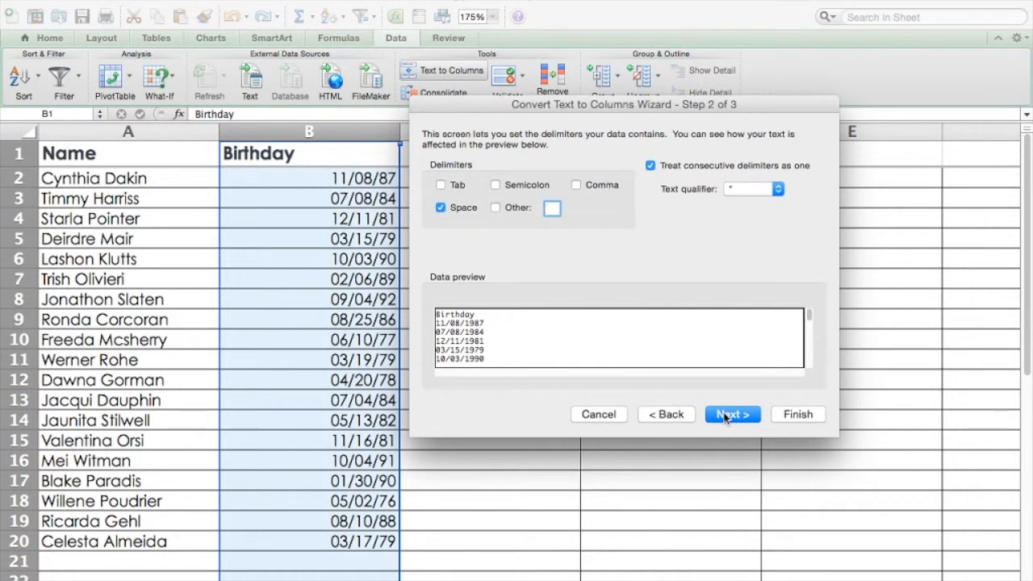
{"action": "left_click", "coordinate": [449, 212]}
{"action": "type", "text": "/"}
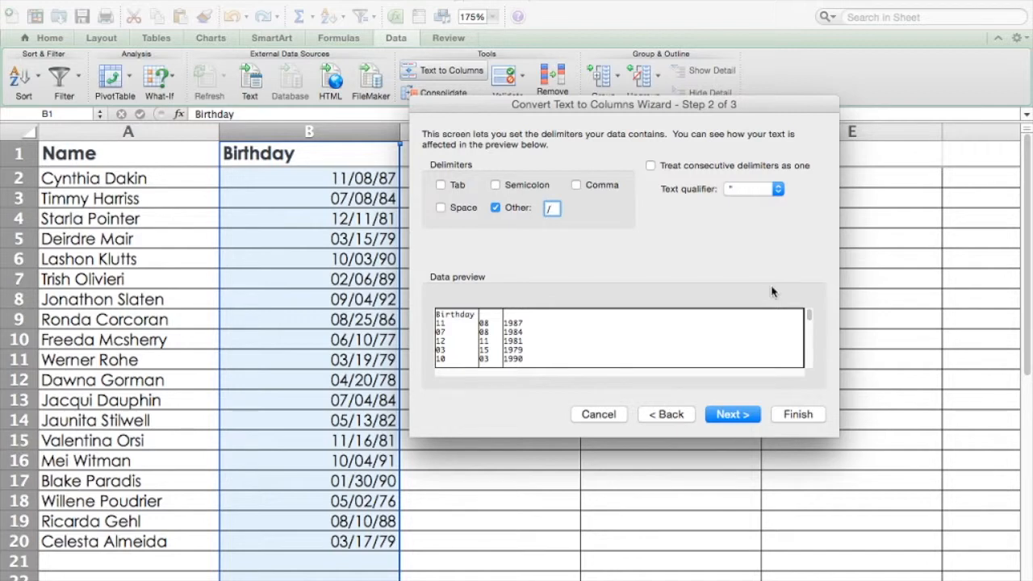
{"action": "left_click", "coordinate": [734, 414]}
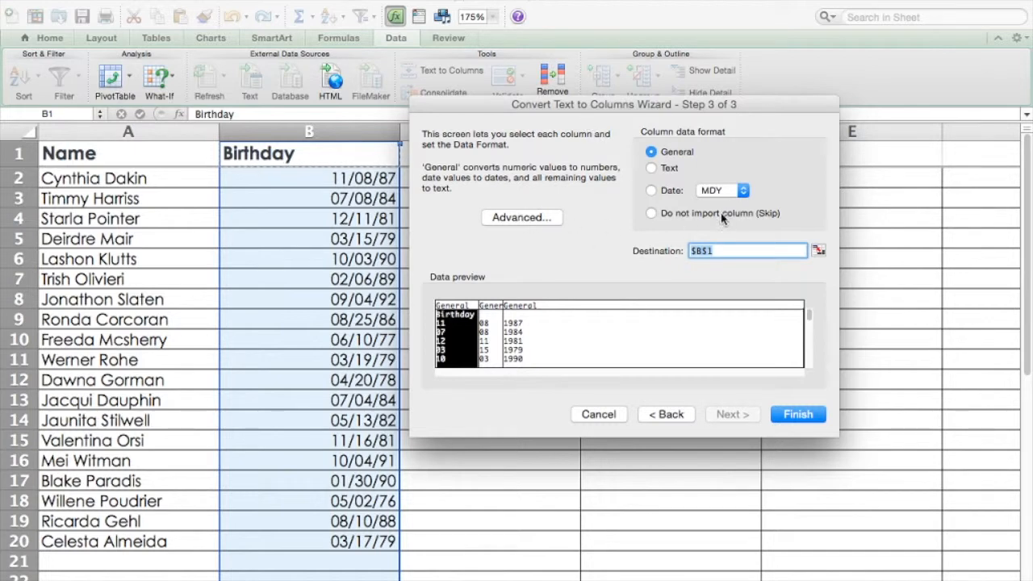
{"action": "left_click", "coordinate": [795, 414]}
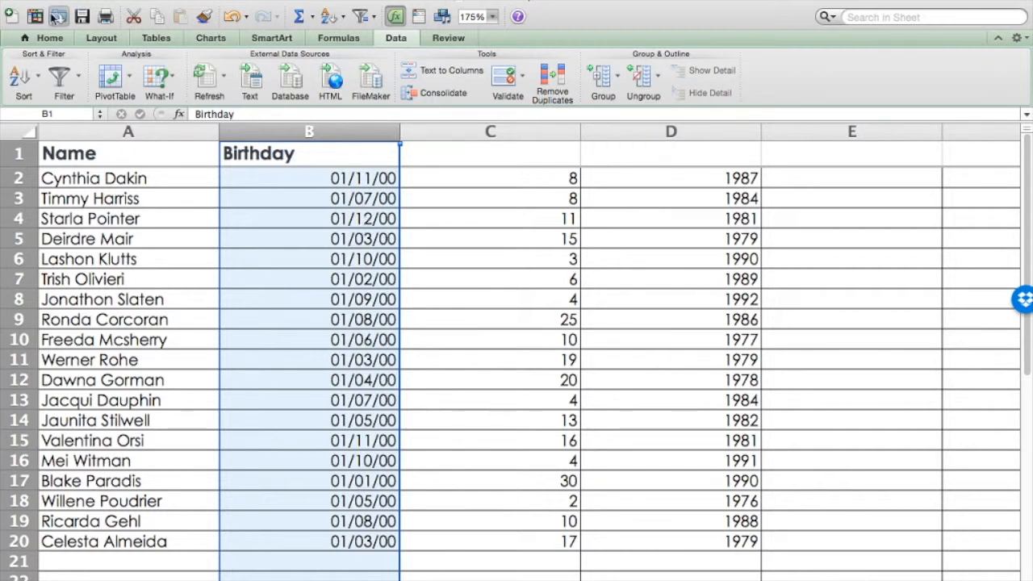
Format column B, which holds the birthday months, as Number with no decimal places
{"action": "left_click", "coordinate": [47, 38]}
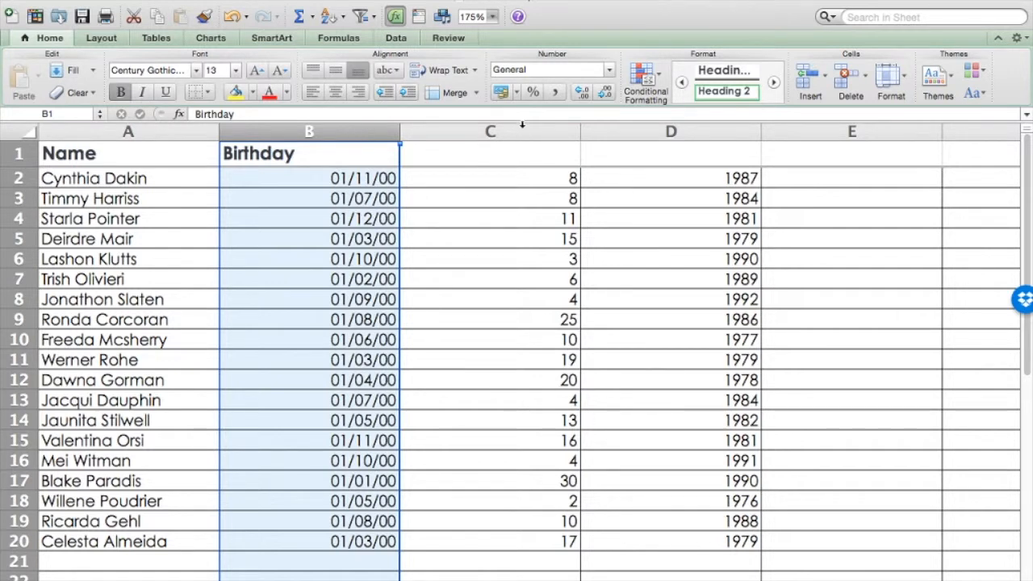
{"action": "left_click", "coordinate": [612, 74]}
{"action": "left_click", "coordinate": [558, 101]}
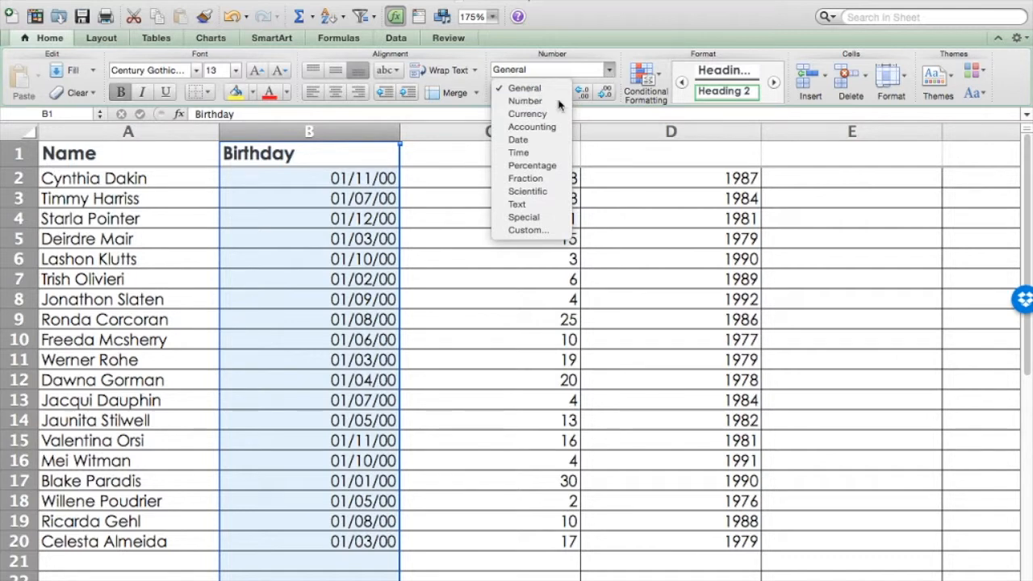
{"action": "left_click", "coordinate": [605, 96]}
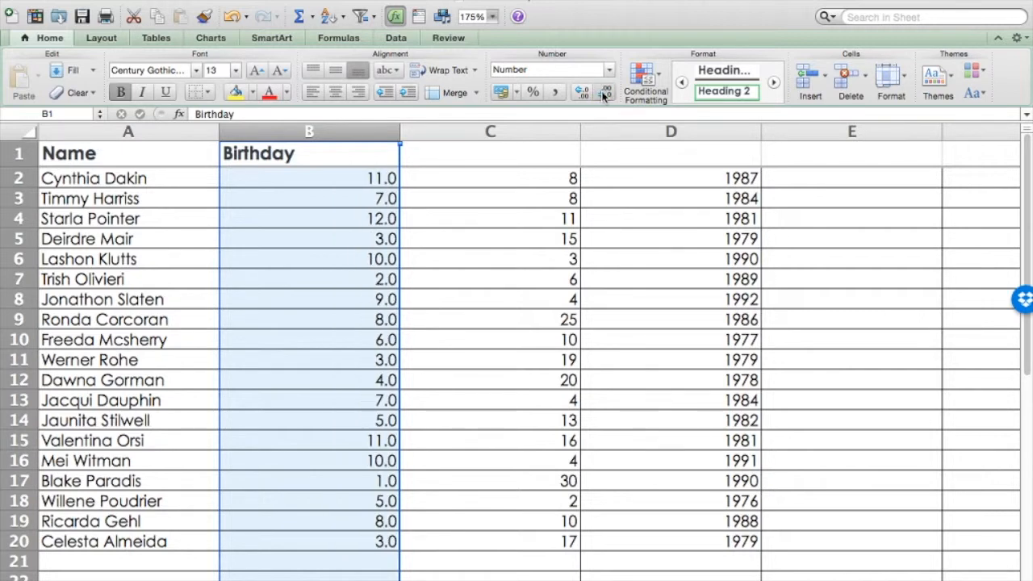
{"action": "left_click", "coordinate": [605, 96]}
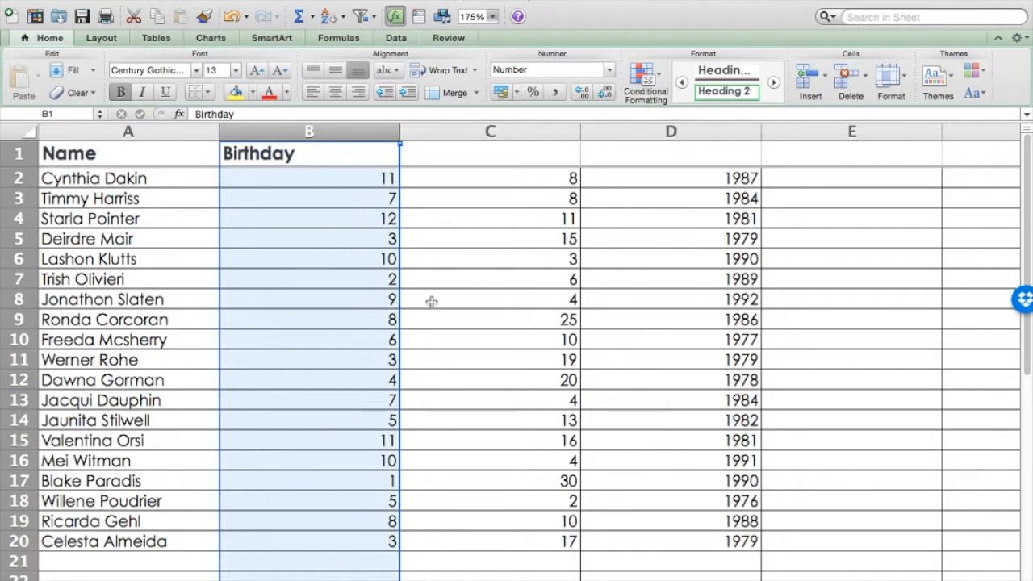
Undo the number formatting and the split of the Birthday column
{"action": "key", "text": "super+z"}
{"action": "key", "text": "super+z"}
{"action": "key", "text": "super+z"}
{"action": "key", "text": "super+z"}
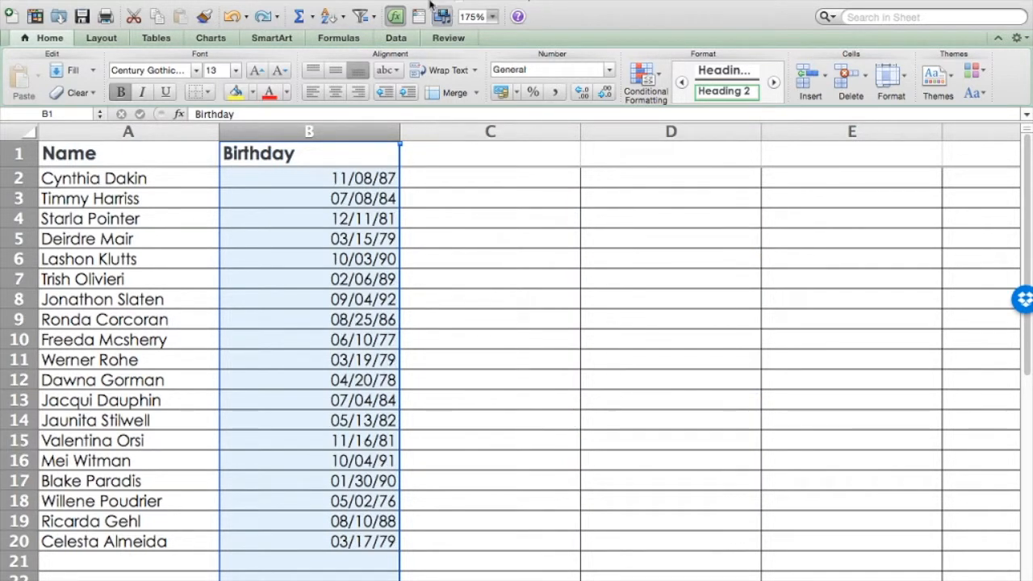
Split the Birthday column at the slashes with Text to Columns, setting the first resulting column's data format to Text
{"action": "left_click", "coordinate": [396, 38]}
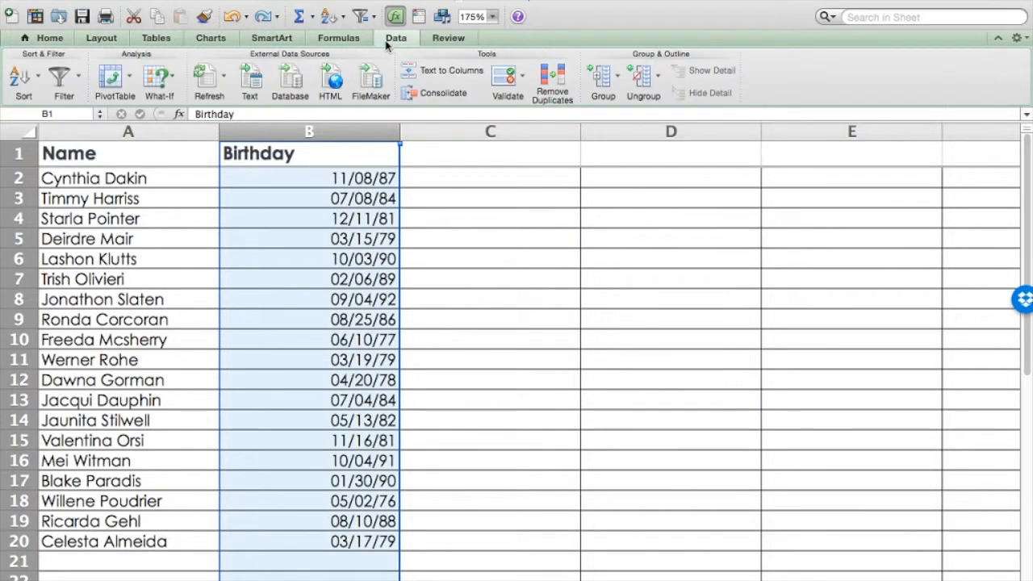
{"action": "left_click", "coordinate": [432, 73]}
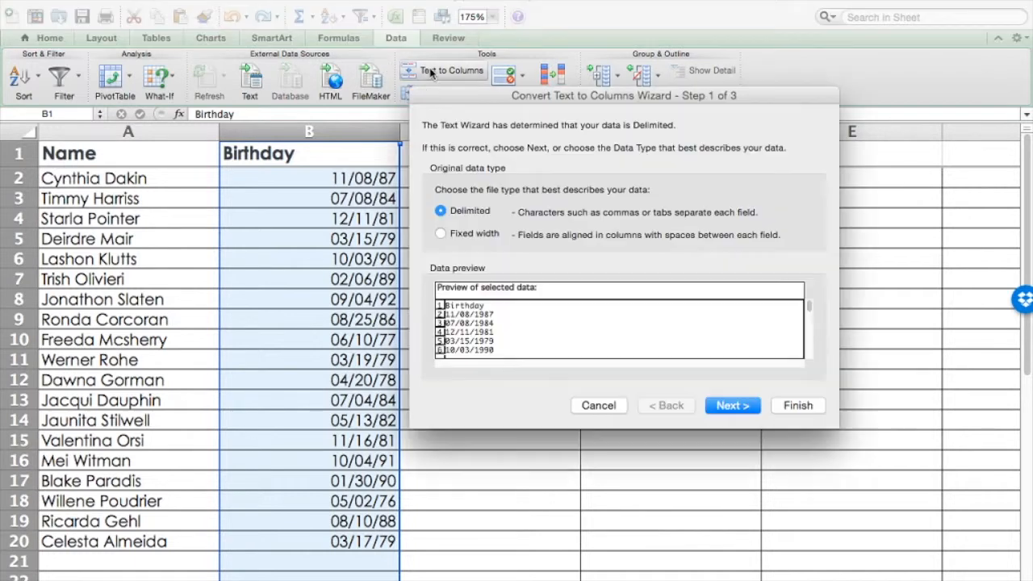
{"action": "left_click", "coordinate": [746, 408]}
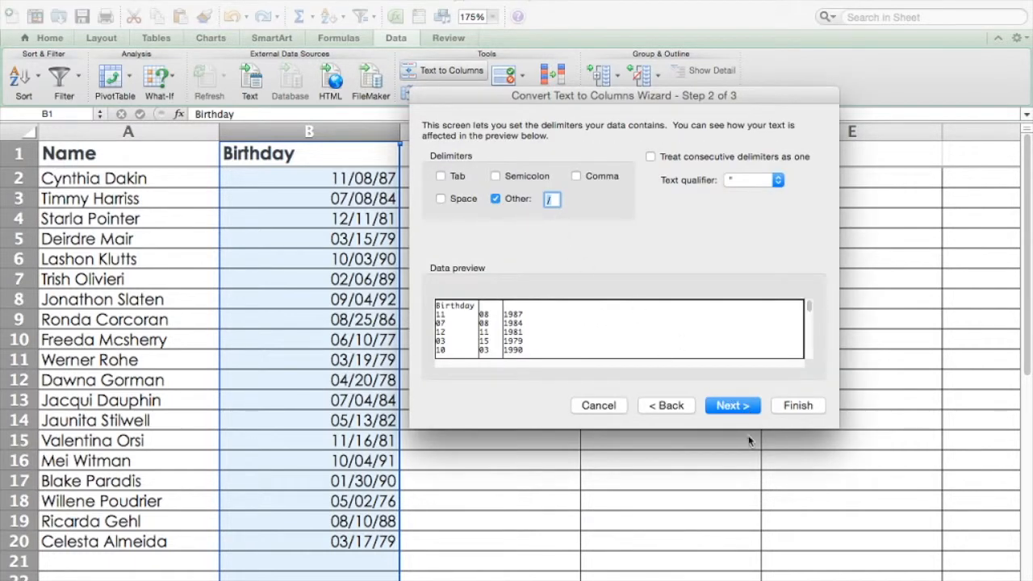
{"action": "left_click", "coordinate": [742, 409]}
{"action": "left_click", "coordinate": [650, 160]}
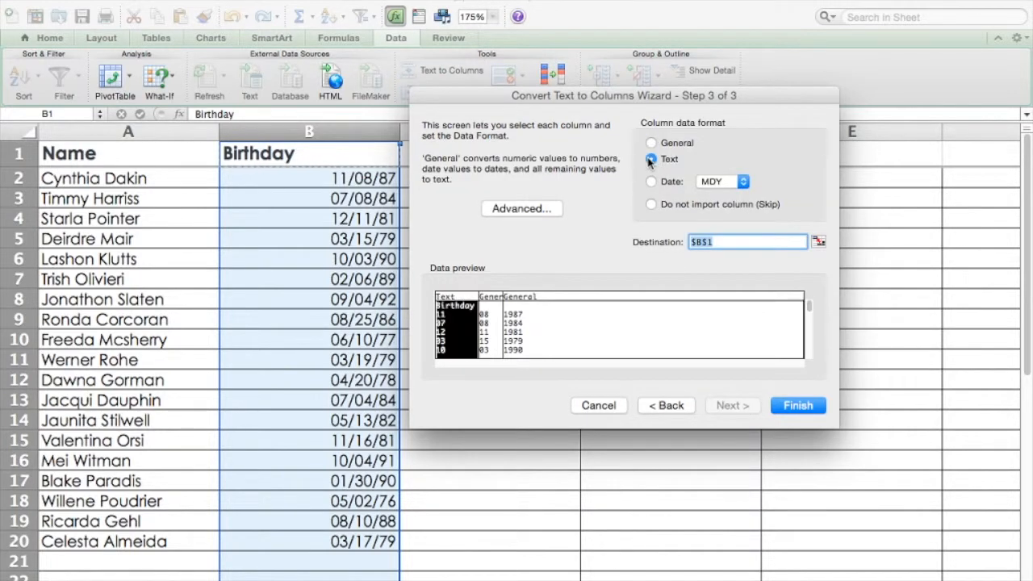
{"action": "left_click", "coordinate": [782, 406]}
Check the text-formatted month cells in column B and undo the split of the Birthday column
{"action": "left_click", "coordinate": [308, 267]}
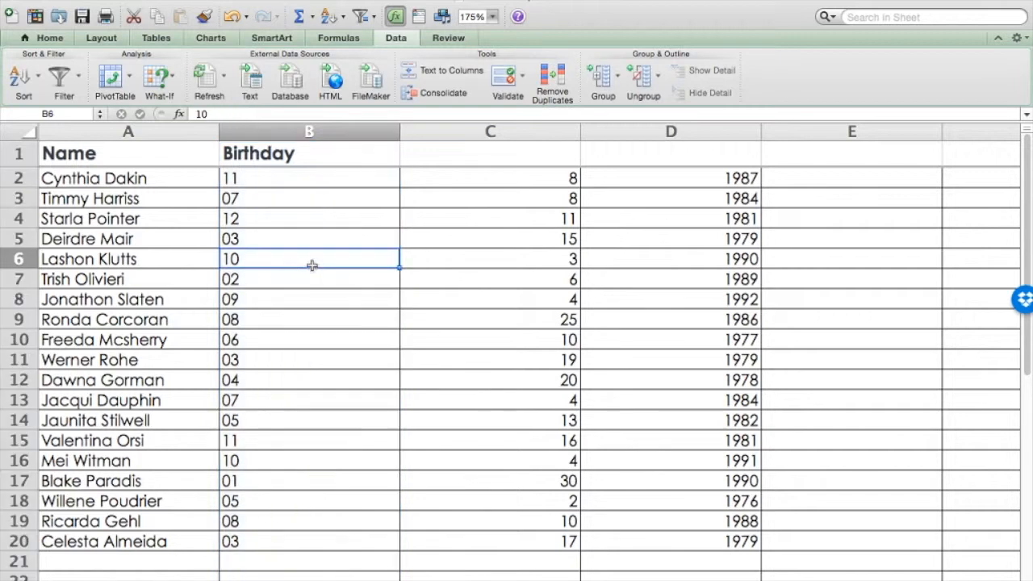
{"action": "left_click", "coordinate": [273, 171]}
{"action": "left_click", "coordinate": [283, 133]}
{"action": "left_click", "coordinate": [282, 174]}
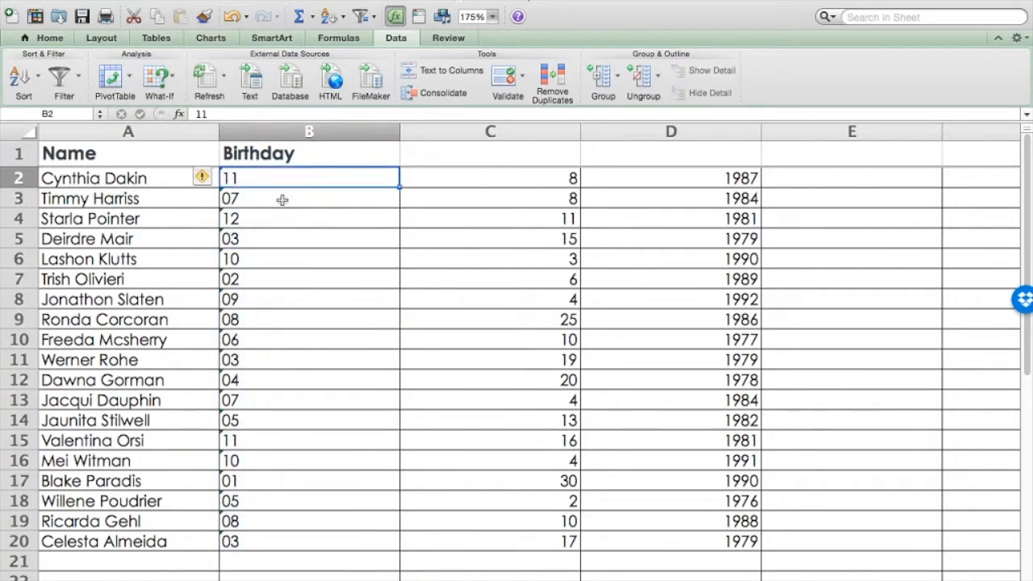
{"action": "left_click", "coordinate": [288, 258]}
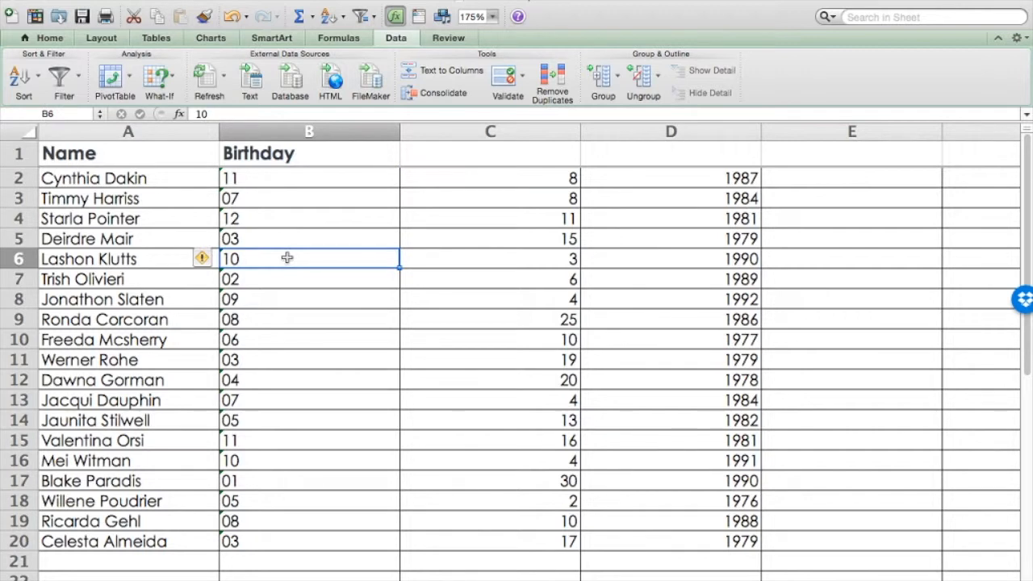
{"action": "key", "text": "super+z"}
{"action": "left_click", "coordinate": [288, 258]}
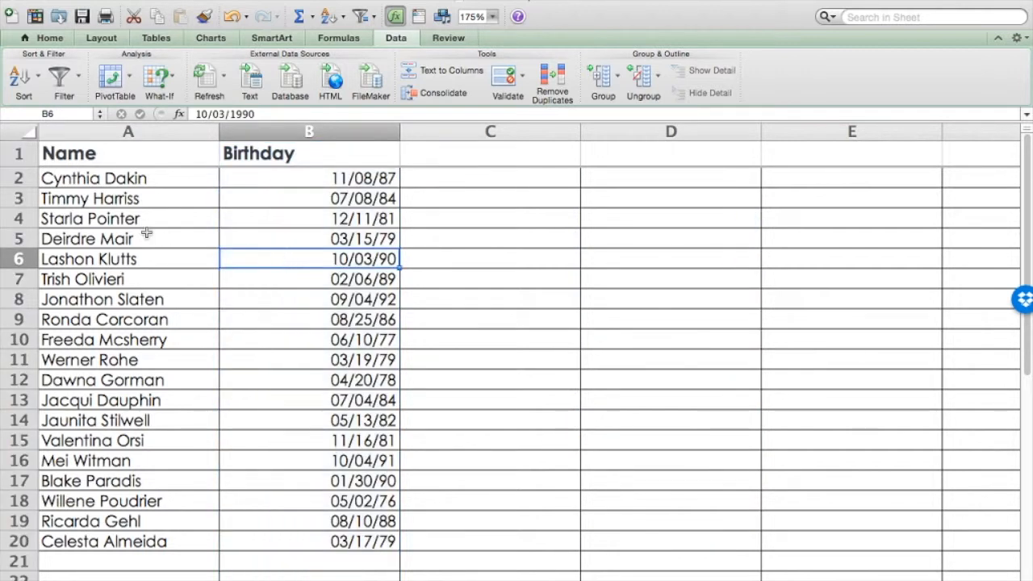
Move the whole Birthday column from column B to column C, leaving column B empty
{"action": "left_click", "coordinate": [206, 218]}
{"action": "left_click", "coordinate": [283, 127]}
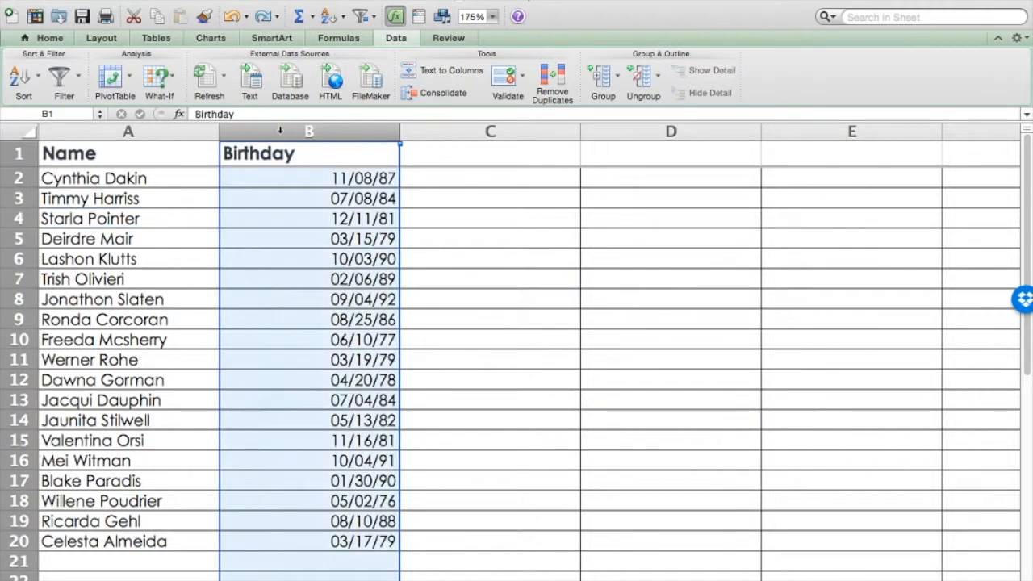
{"action": "left_click", "coordinate": [520, 131]}
{"action": "type", "text": "Birthday 11/08/87 07/08/84 12/11/81 03/15/79 10/03/90 02/06/89 09/04/92 08/25/86 06/10/77 03/19/79 04/20/78 07/04/84 05/13/82 11/16/81 10/04/91 01/30/90 05/02/76 08/10/88 03/17/79"}
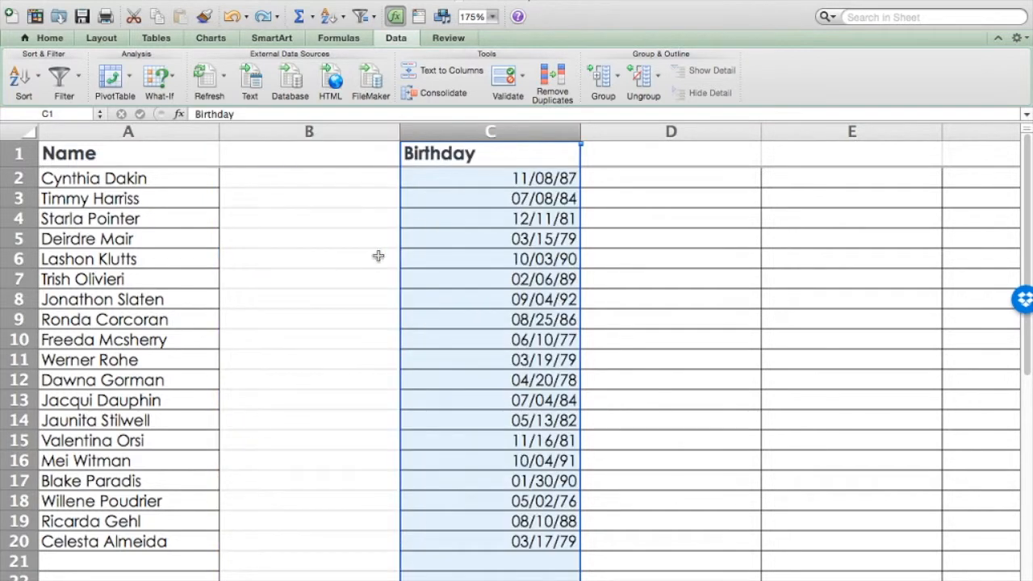
{"action": "left_click", "coordinate": [307, 256]}
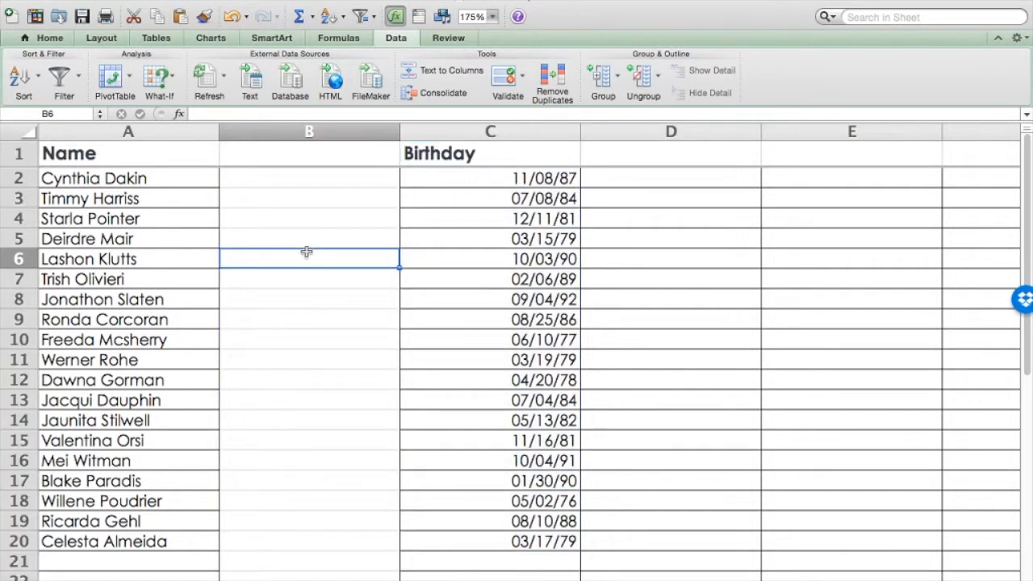
Split the Name column into columns A and B with Text to Columns, using only Space as the delimiter and allowing the replacement of cell contents
{"action": "left_click", "coordinate": [122, 181]}
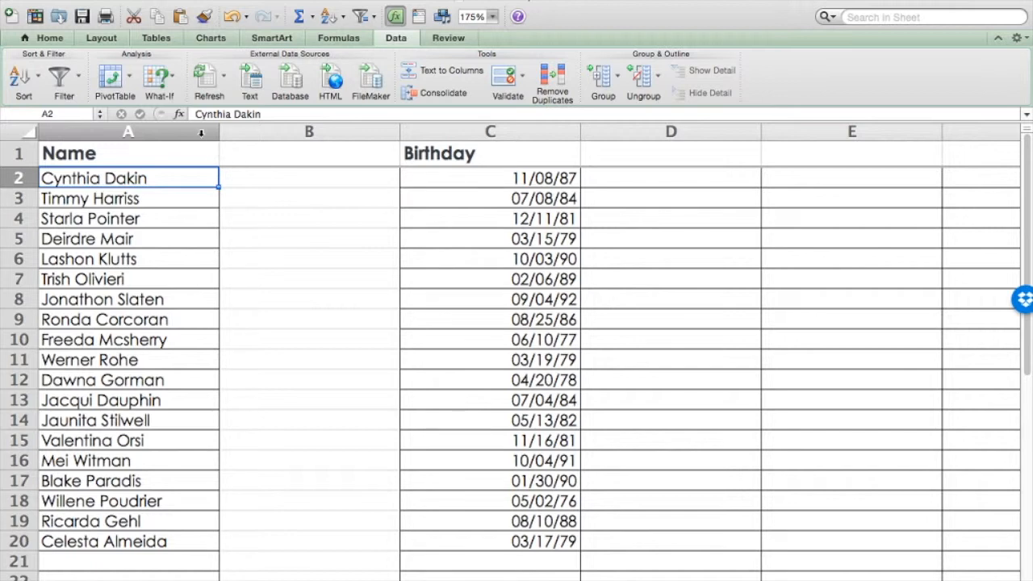
{"action": "left_click", "coordinate": [201, 132]}
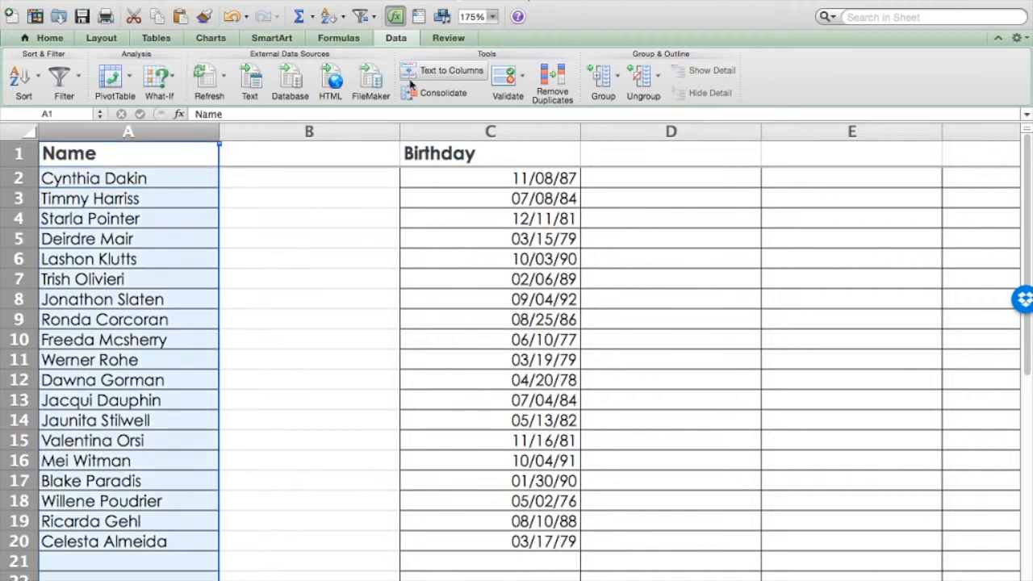
{"action": "left_click", "coordinate": [347, 41]}
{"action": "left_click", "coordinate": [440, 43]}
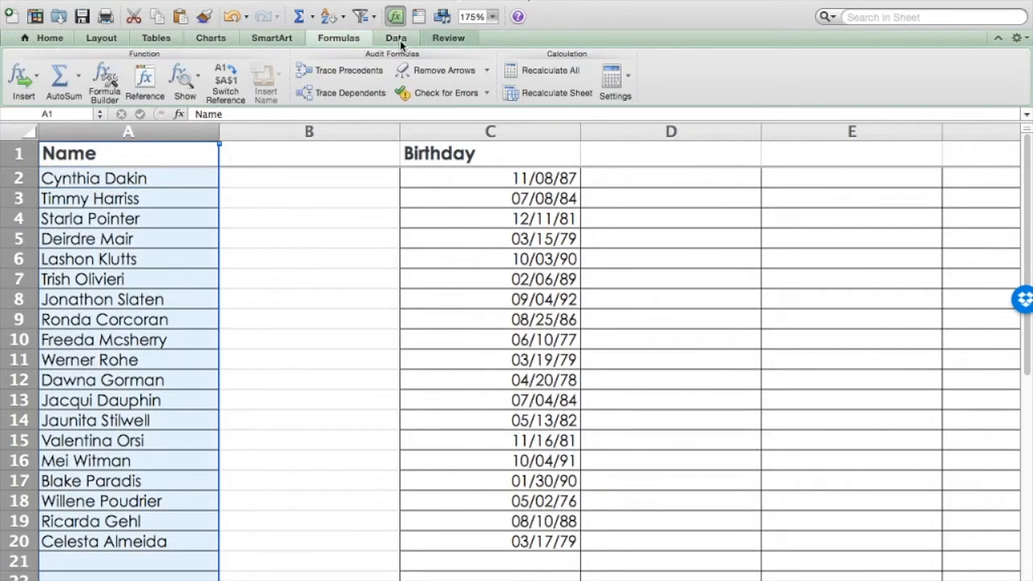
{"action": "left_click", "coordinate": [398, 41]}
{"action": "left_click", "coordinate": [349, 1]}
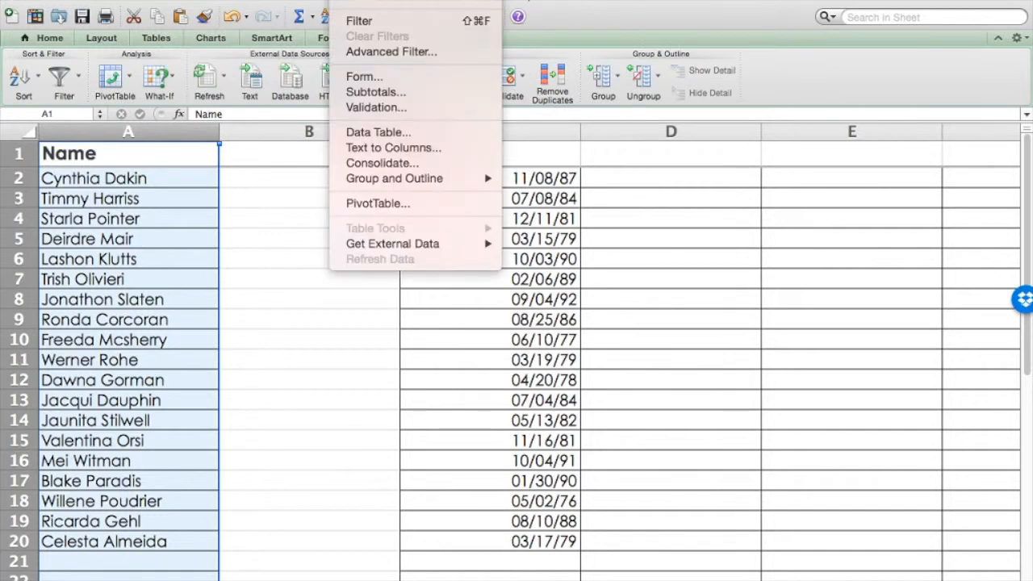
{"action": "left_click", "coordinate": [382, 150]}
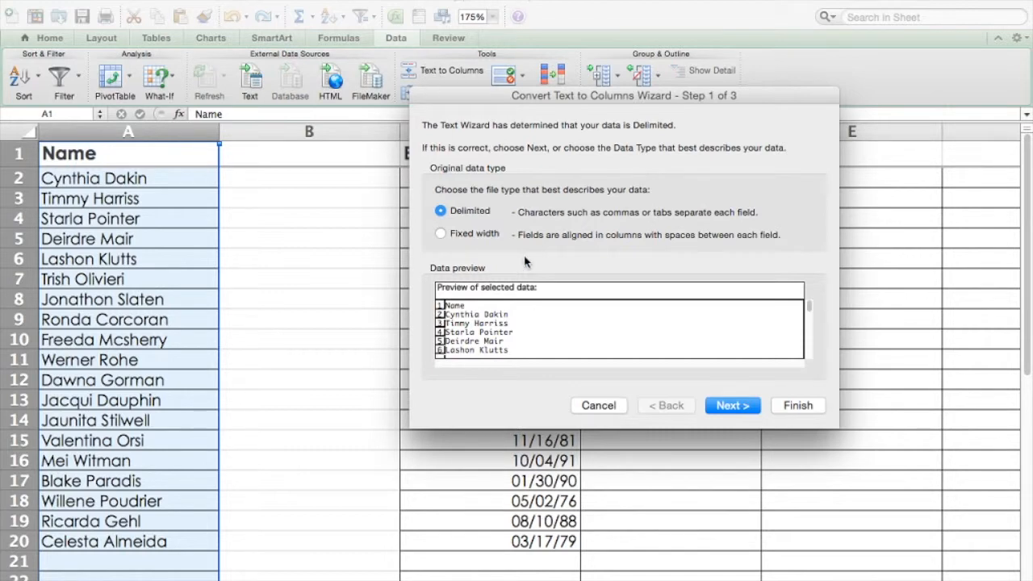
{"action": "left_click", "coordinate": [731, 412]}
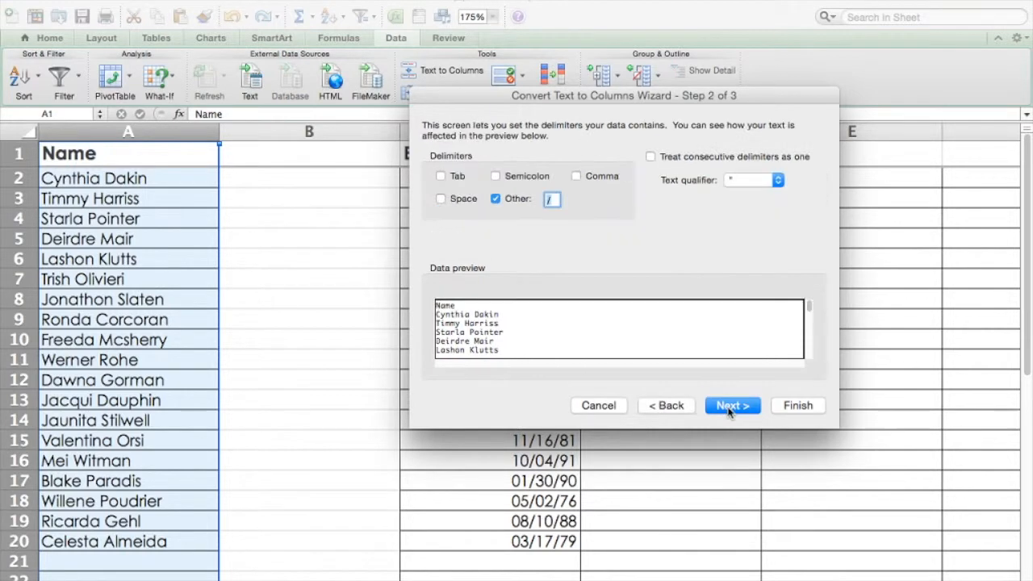
{"action": "left_click", "coordinate": [441, 199]}
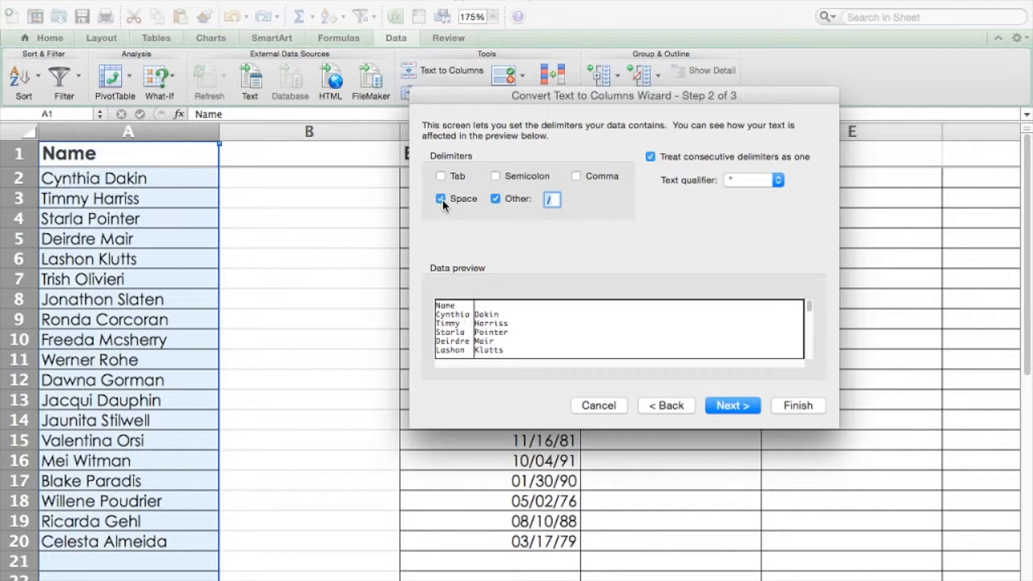
{"action": "left_click", "coordinate": [497, 199]}
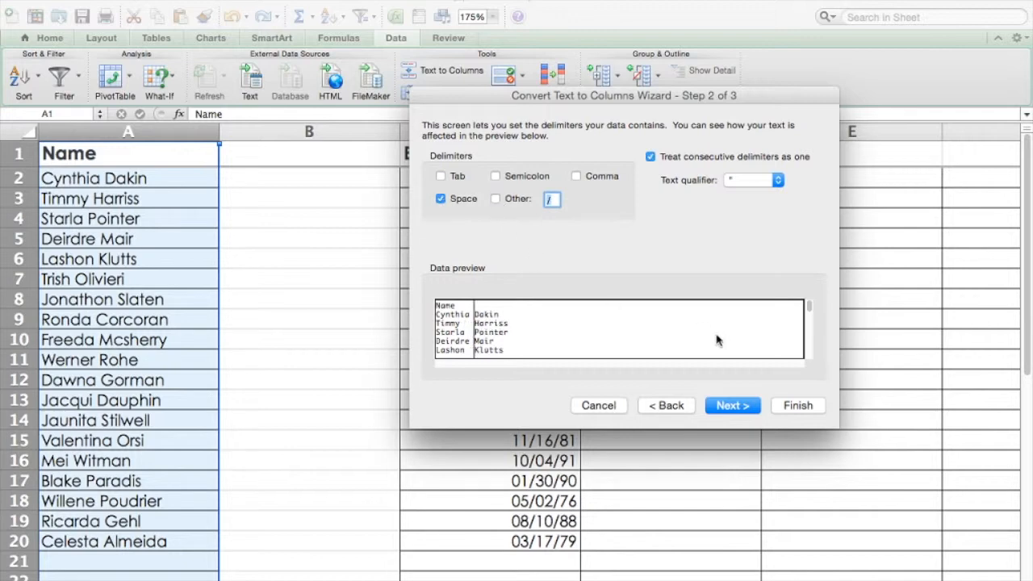
{"action": "left_click", "coordinate": [731, 406]}
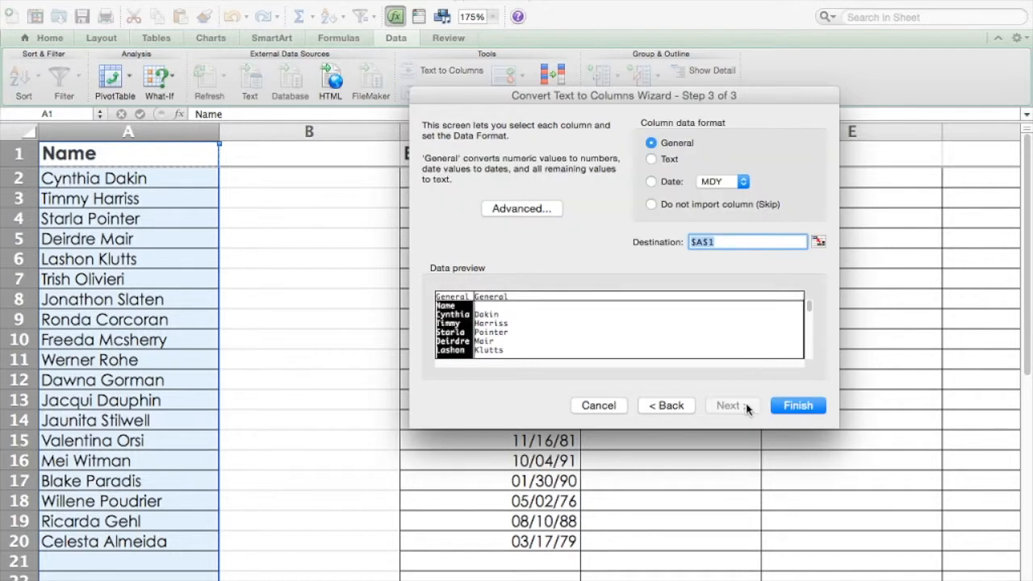
{"action": "left_click", "coordinate": [798, 407]}
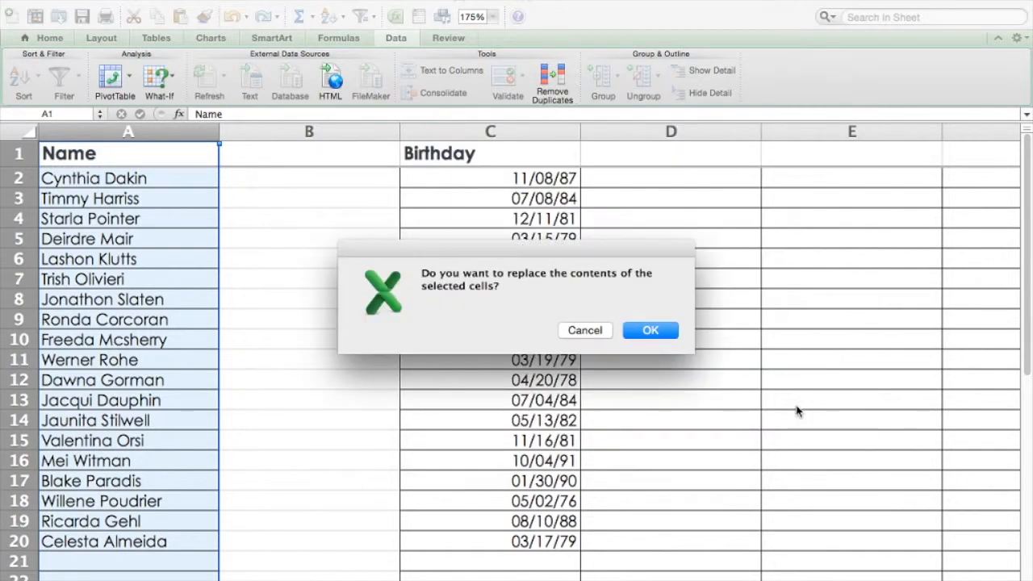
{"action": "left_click", "coordinate": [660, 333]}
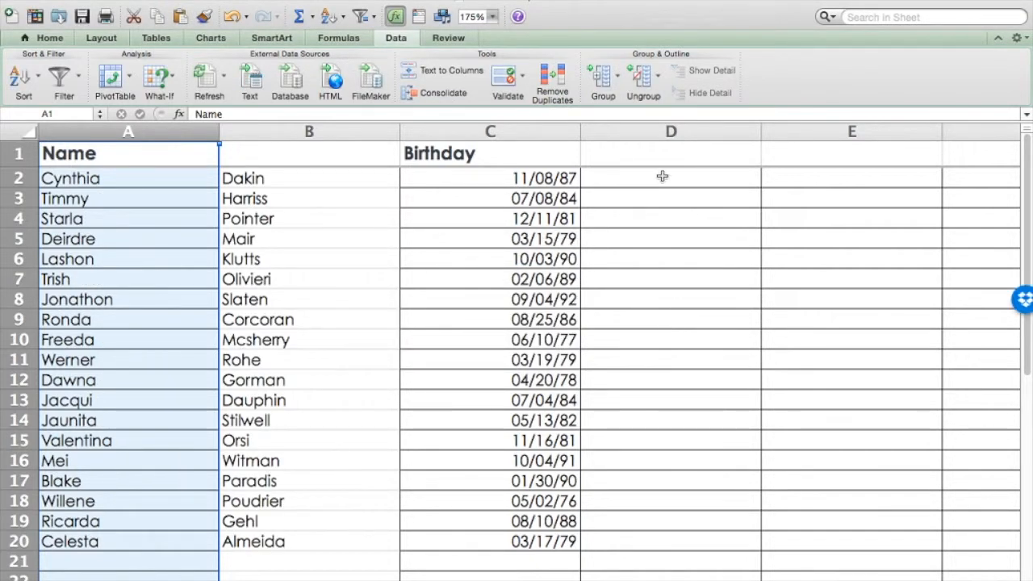
Try entering the names manually in last-name, first-name order from D2 down, and undo the entries
{"action": "left_click", "coordinate": [662, 176]}
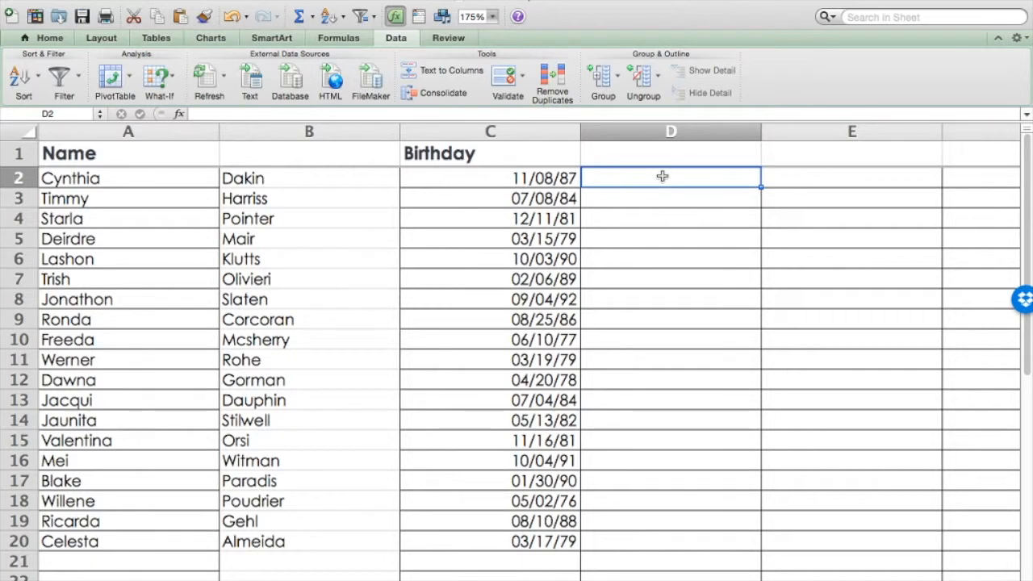
{"action": "type", "text": "Dakin, Cynthia"}
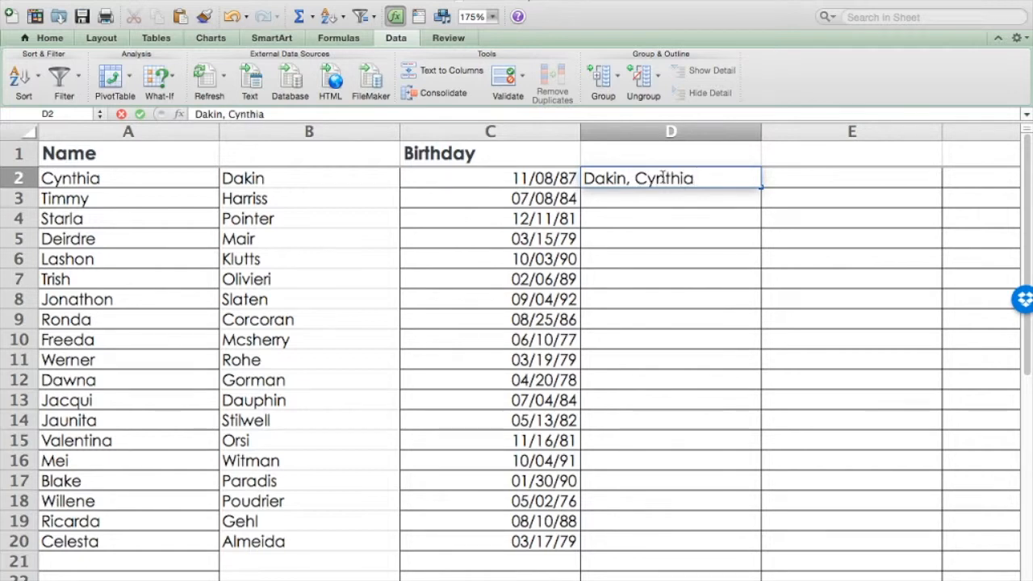
{"action": "key", "text": "Return"}
{"action": "type", "text": "Har"}
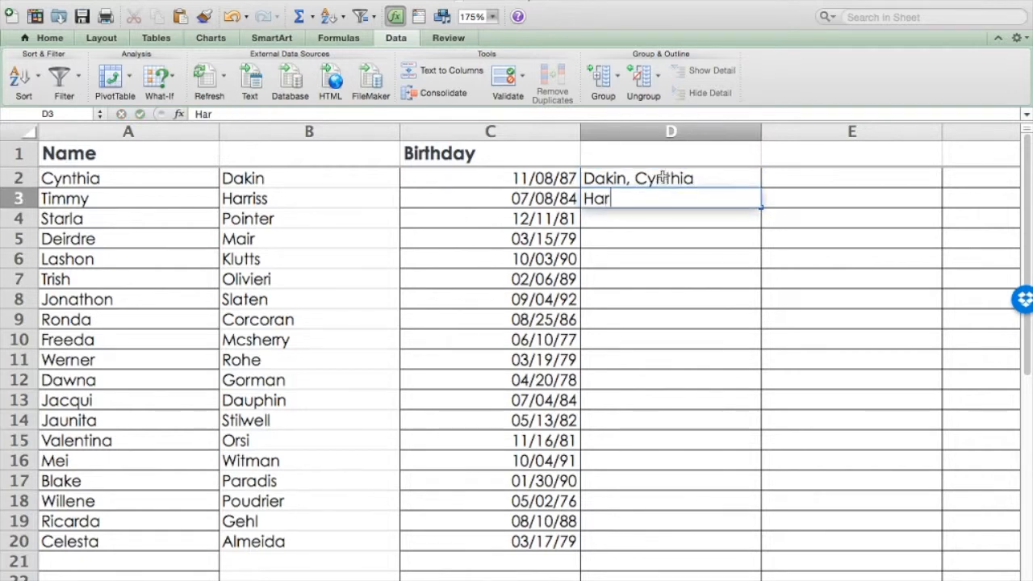
{"action": "key", "text": "Escape"}
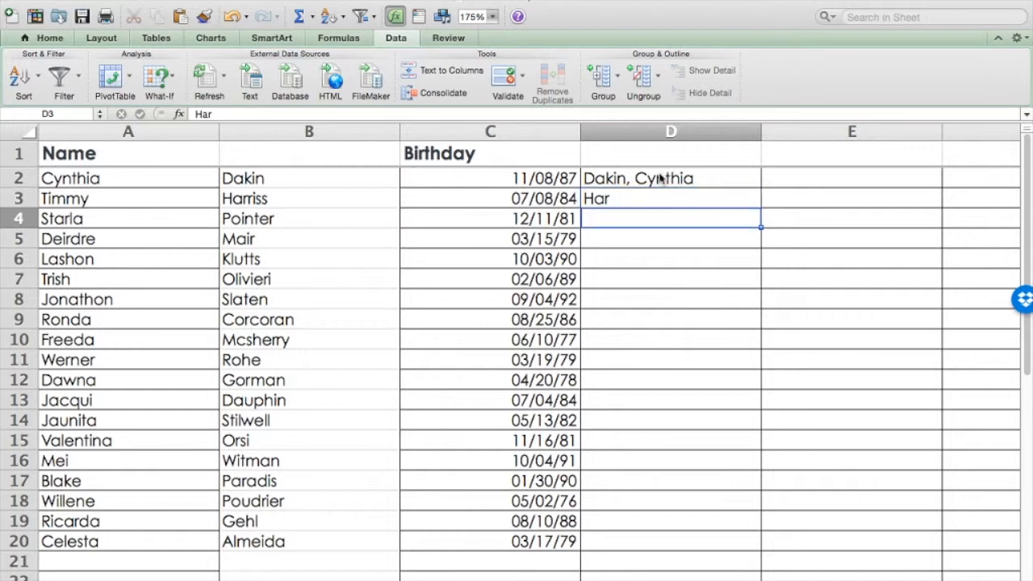
{"action": "key", "text": "super+z"}
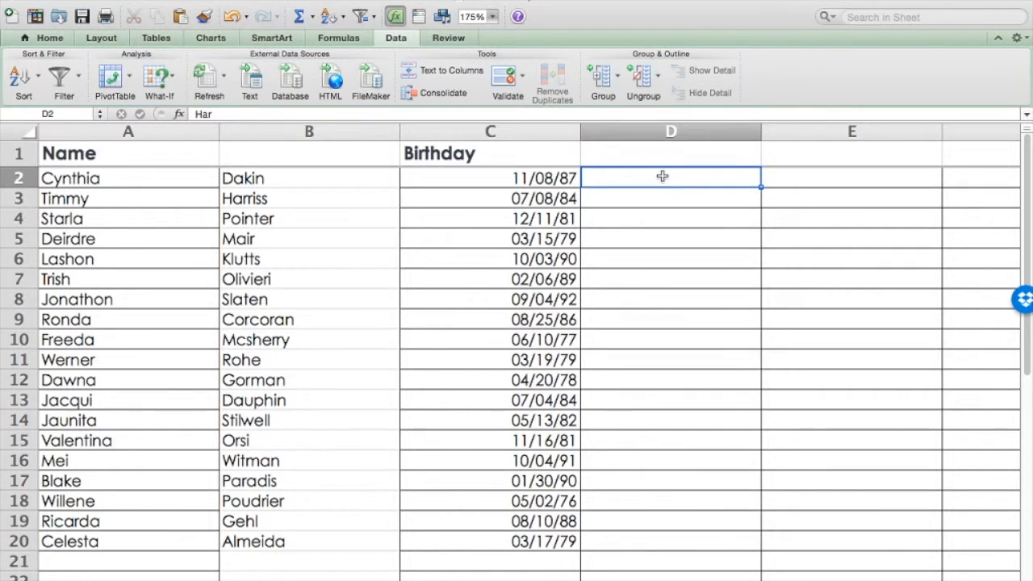
Combine last and first name in D2 with the formula =B2&", "&A2 and fill it down through D20
{"action": "type", "text": "="}
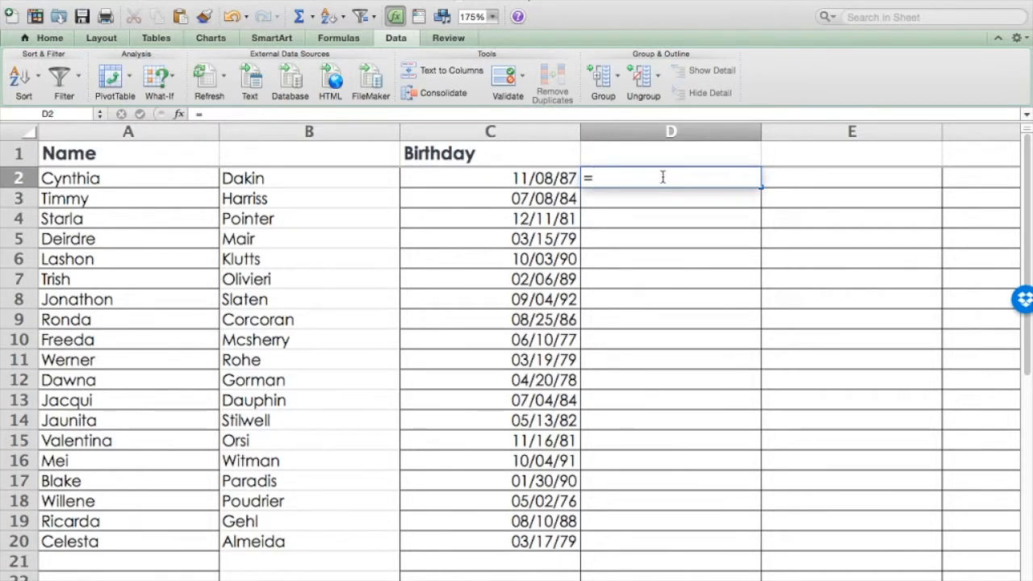
{"action": "type", "text": "b2"}
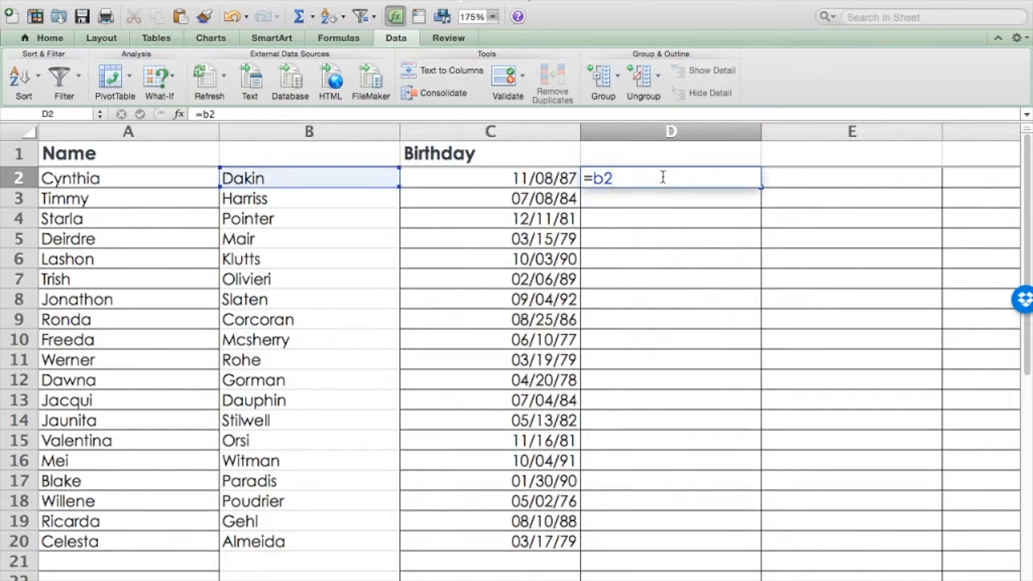
{"action": "type", "text": "&"}
{"action": "type", "text": "&a2"}
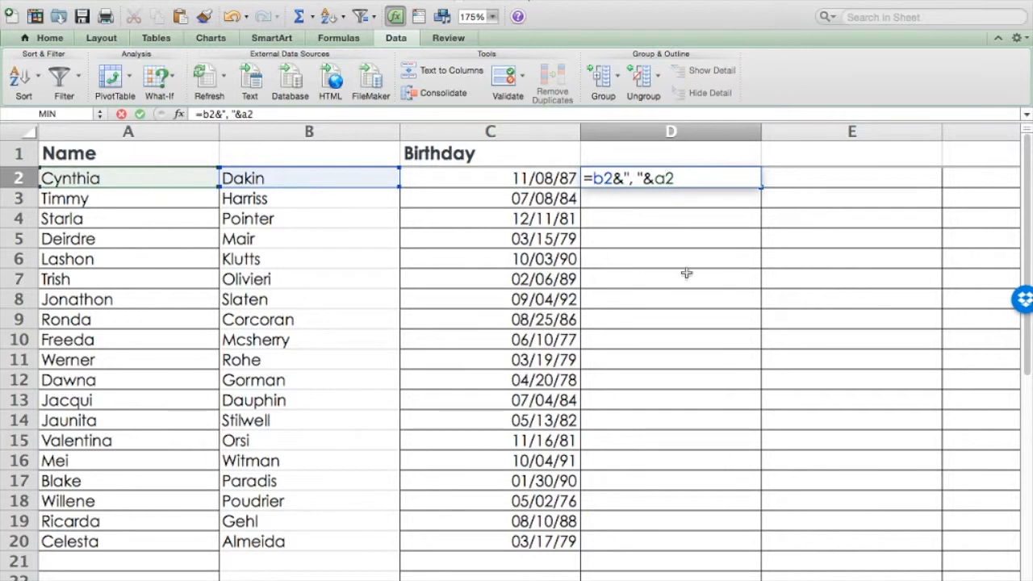
{"action": "key", "text": "Return"}
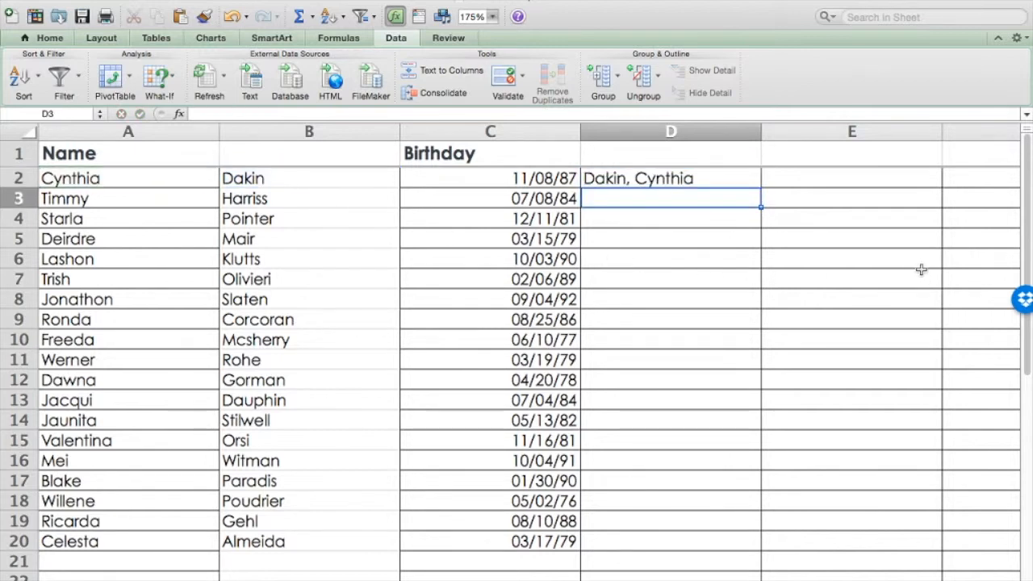
{"action": "key", "text": "Up"}
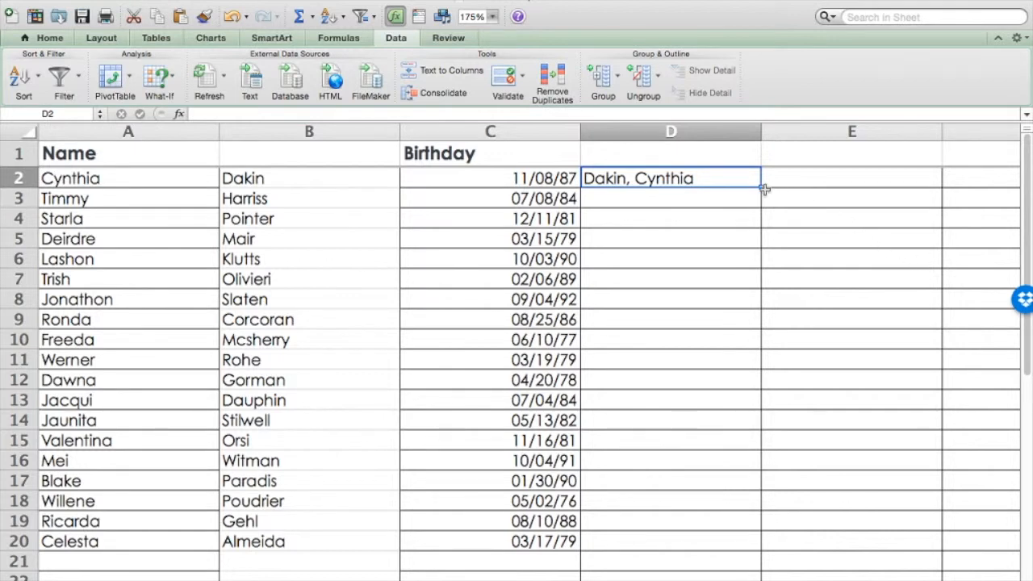
{"action": "left_click_drag", "start_coordinate": [762, 189], "coordinate": [733, 541]}
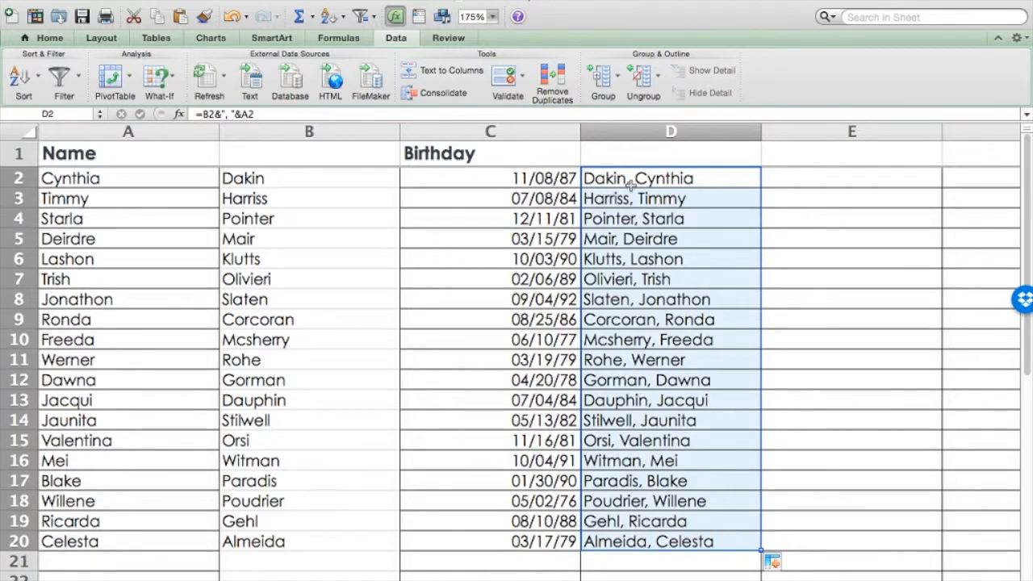
Move the first names in A2:A17 to column E starting at E10, check the formula in D4, and undo the move
{"action": "left_click_drag", "start_coordinate": [137, 178], "coordinate": [162, 482]}
{"action": "key", "text": "super+c"}
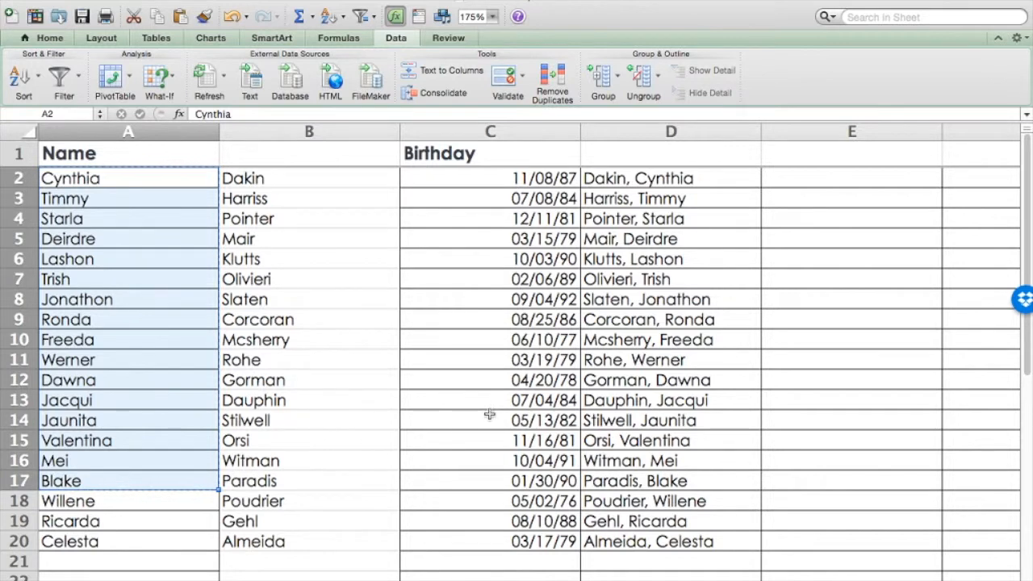
{"action": "left_click", "coordinate": [811, 347]}
{"action": "key", "text": "super+v"}
{"action": "left_click", "coordinate": [670, 210]}
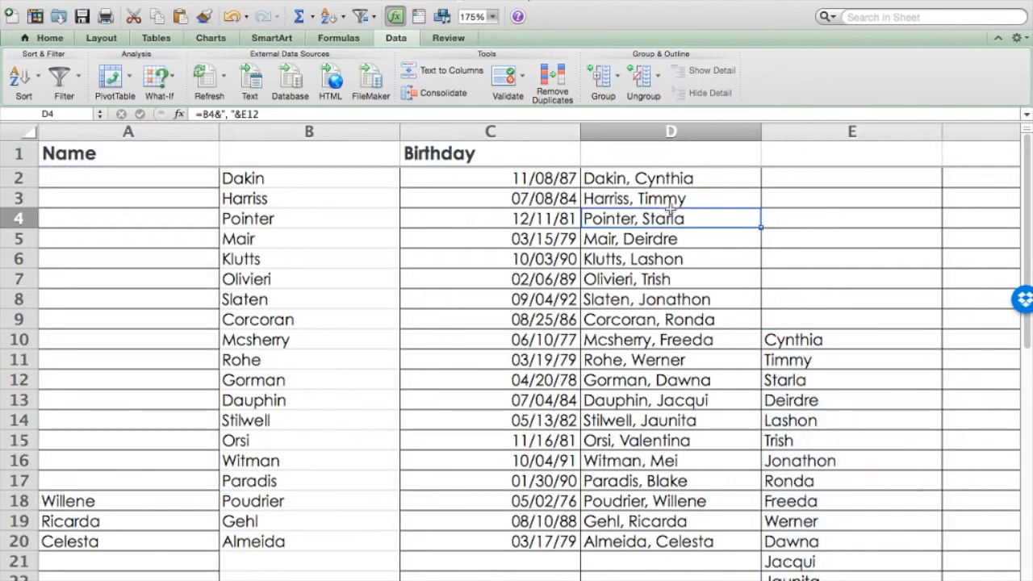
{"action": "key", "text": "super+z"}
Try deleting the whole first-name column A while the combined-name formulas depend on it, and undo the deletion
{"action": "left_click", "coordinate": [140, 132]}
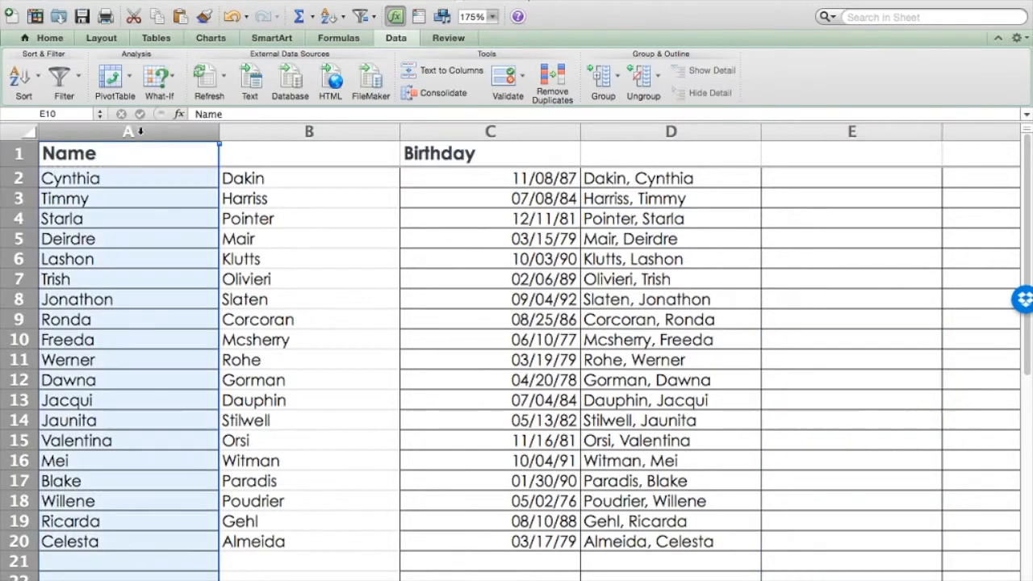
{"action": "left_click", "coordinate": [50, 38]}
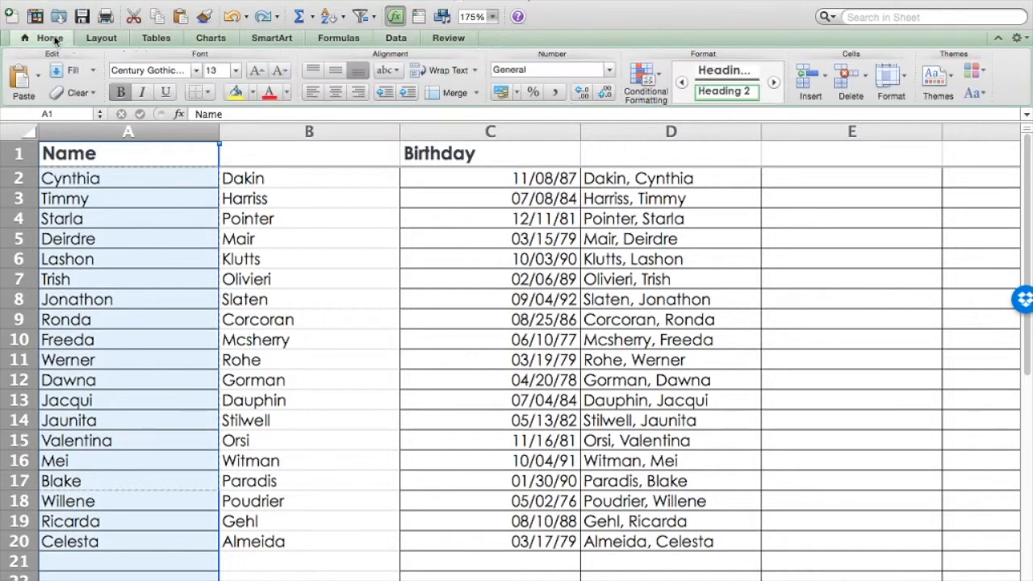
{"action": "left_click", "coordinate": [848, 78]}
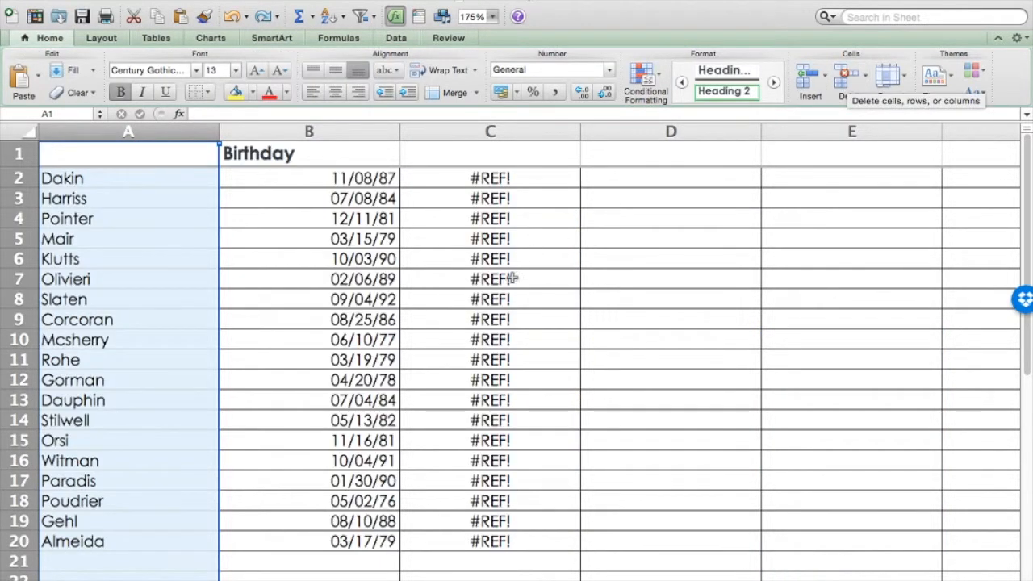
{"action": "left_click", "coordinate": [465, 301]}
{"action": "key", "text": "super+z"}
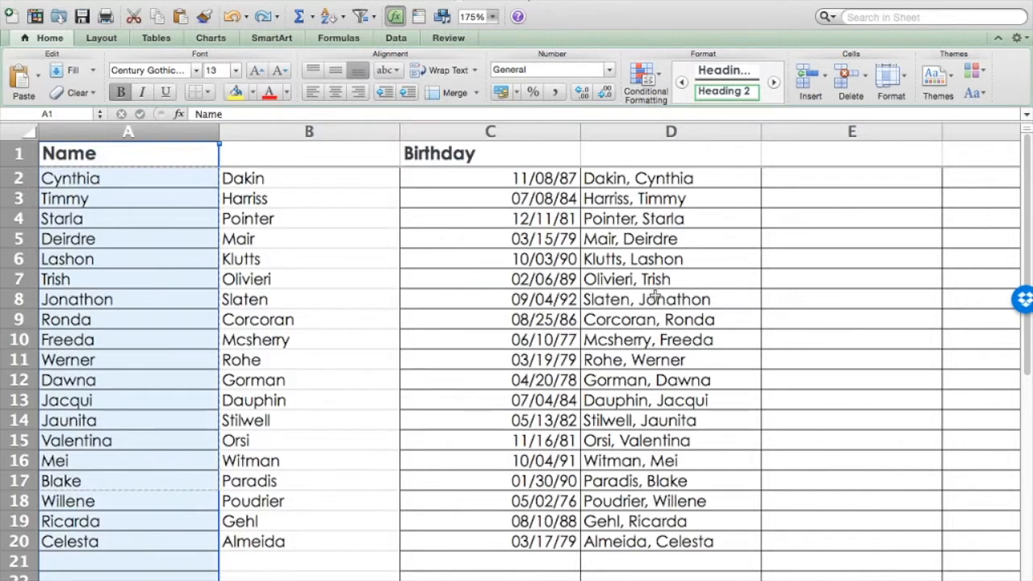
Copy the combined names in D2:D20 and paste them over themselves with Paste Special as Values
{"action": "left_click", "coordinate": [635, 213]}
{"action": "left_click_drag", "start_coordinate": [653, 179], "coordinate": [691, 542]}
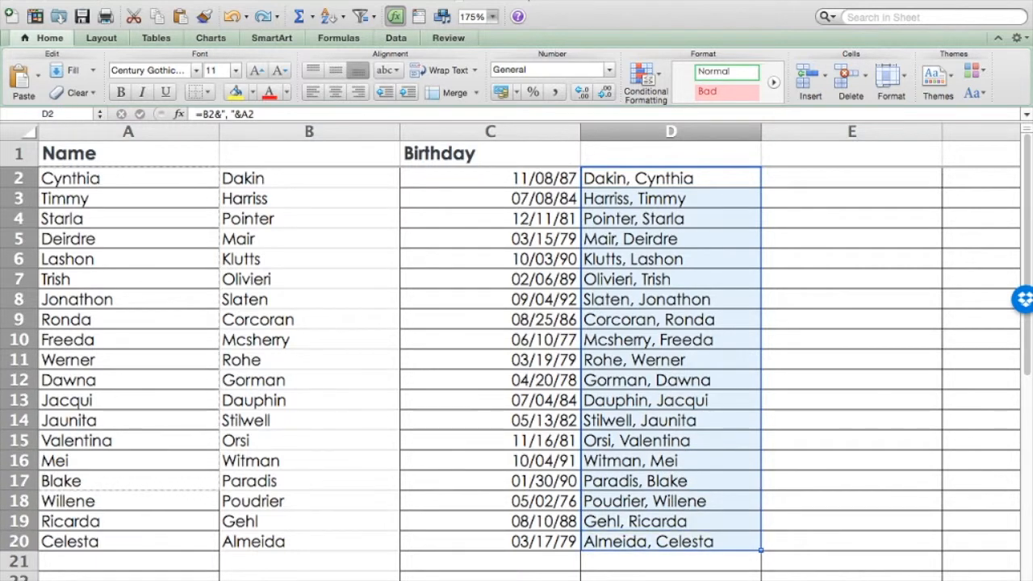
{"action": "left_click", "coordinate": [158, 17]}
{"action": "left_click", "coordinate": [144, 2]}
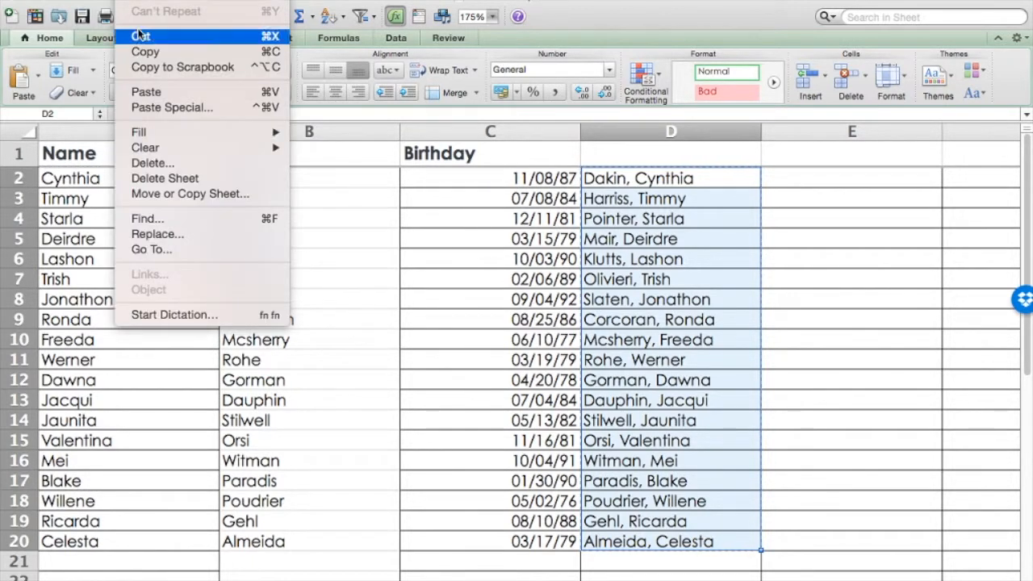
{"action": "left_click", "coordinate": [172, 107]}
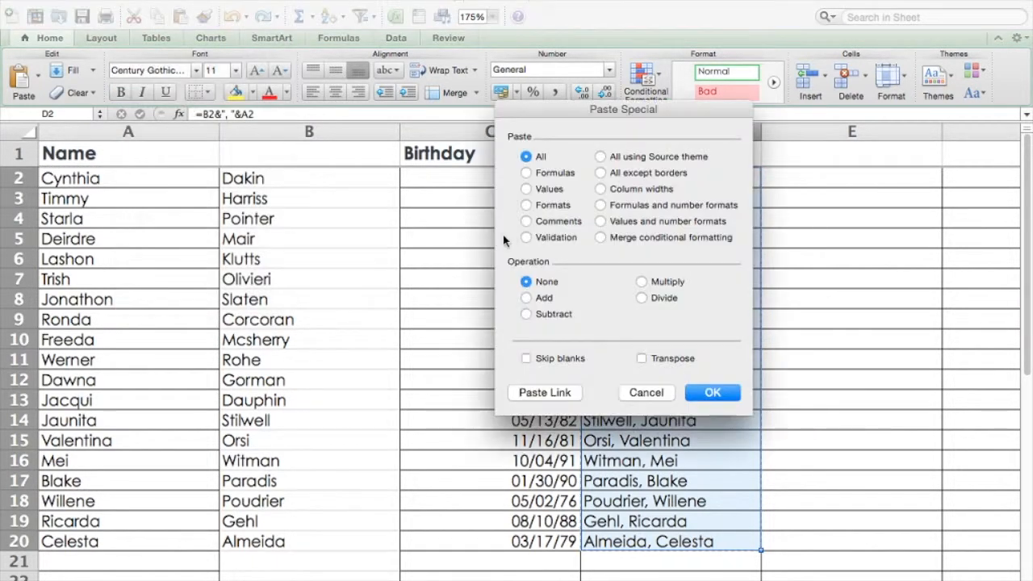
{"action": "left_click", "coordinate": [526, 190]}
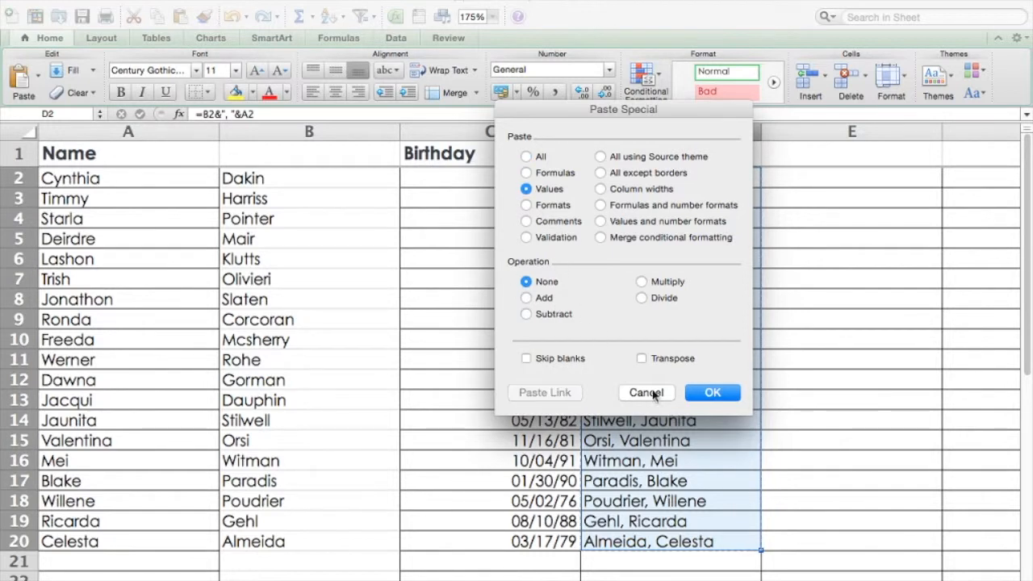
{"action": "left_click", "coordinate": [717, 396]}
{"action": "left_click", "coordinate": [664, 253]}
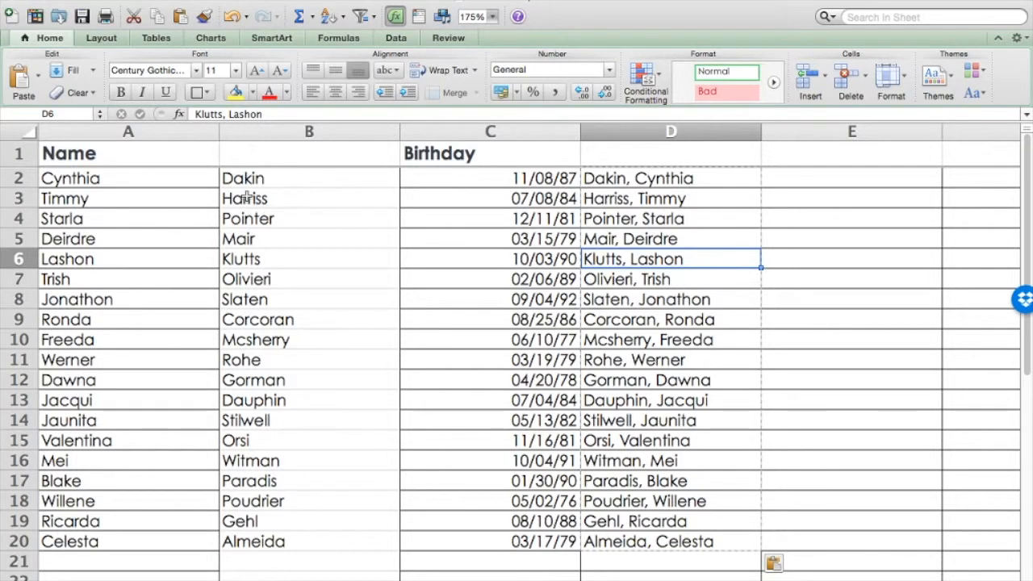
Delete columns A and B containing the separate first and last names
{"action": "left_click_drag", "start_coordinate": [171, 132], "coordinate": [248, 134]}
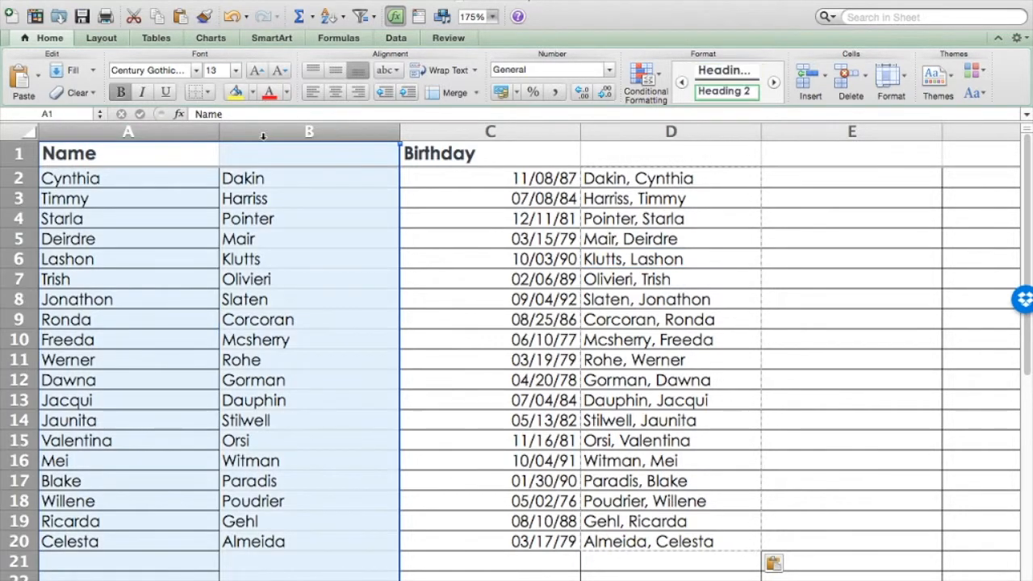
{"action": "left_click", "coordinate": [841, 89]}
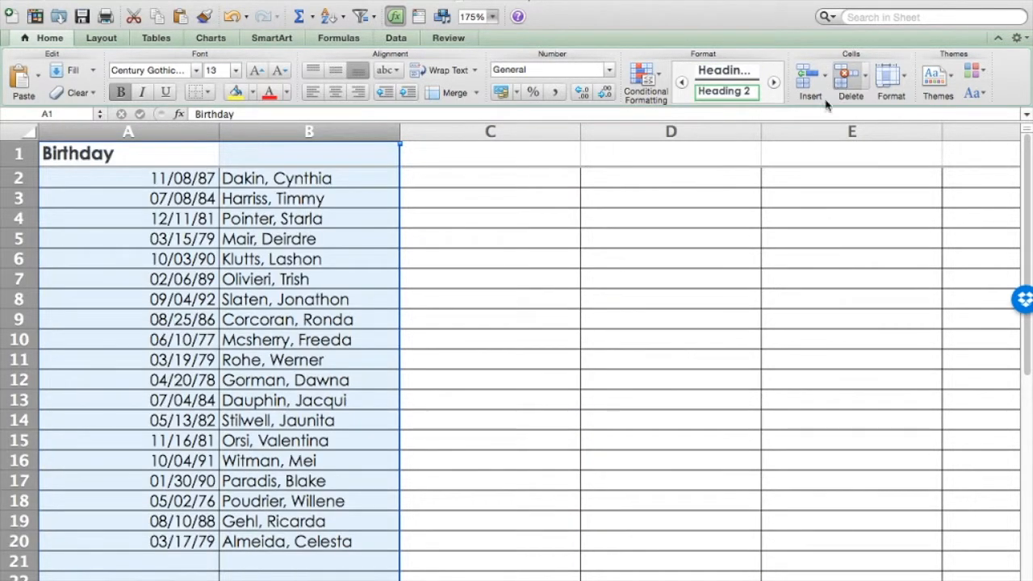
{"action": "left_click", "coordinate": [545, 323]}
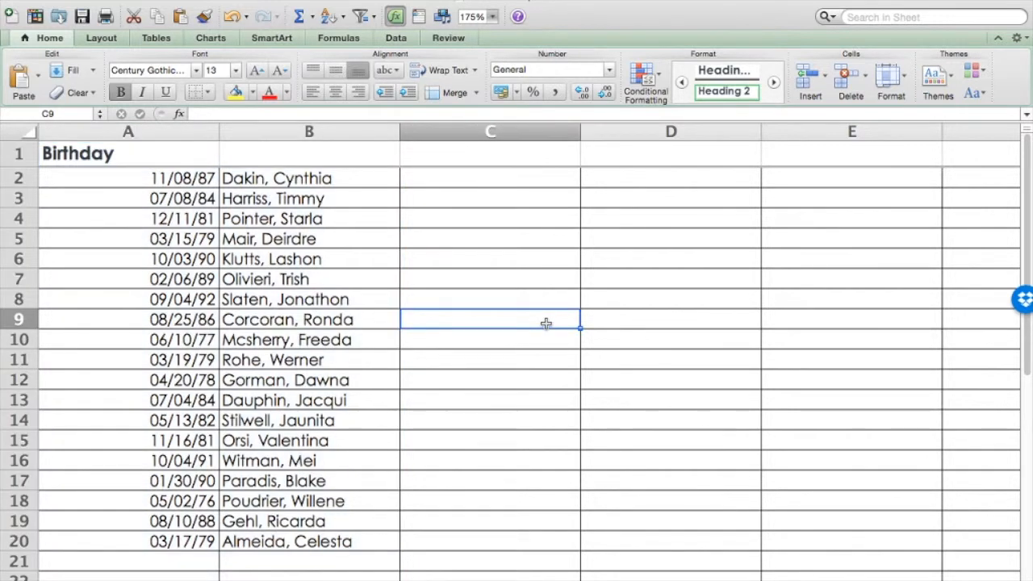